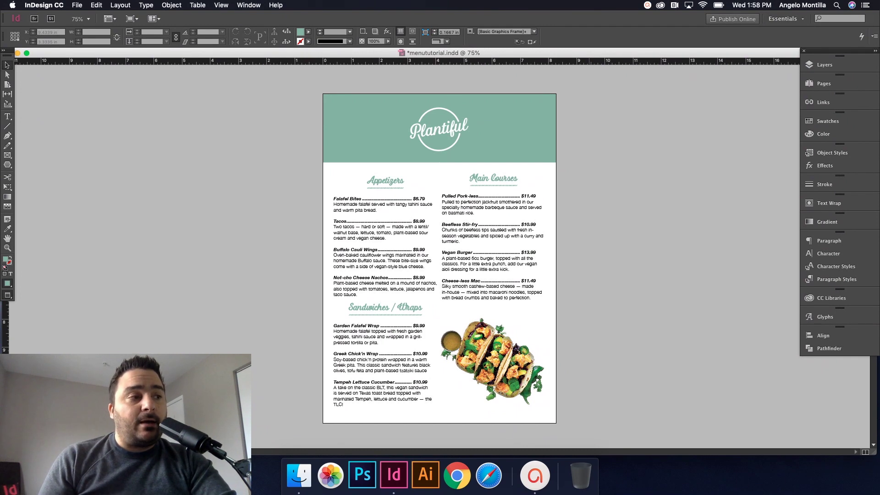
- Select the grouped Plantiful menu content and bring up the File menu
{"action": "left_click", "coordinate": [521, 180]}
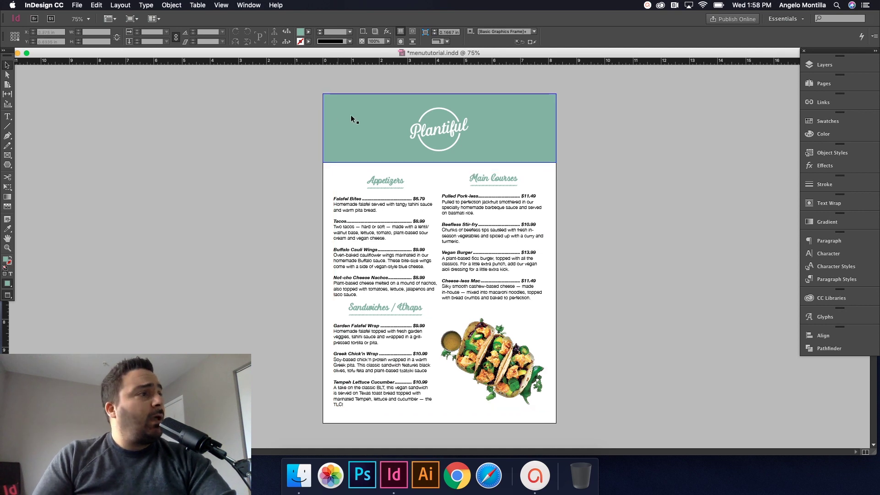
{"action": "left_click", "coordinate": [77, 5]}
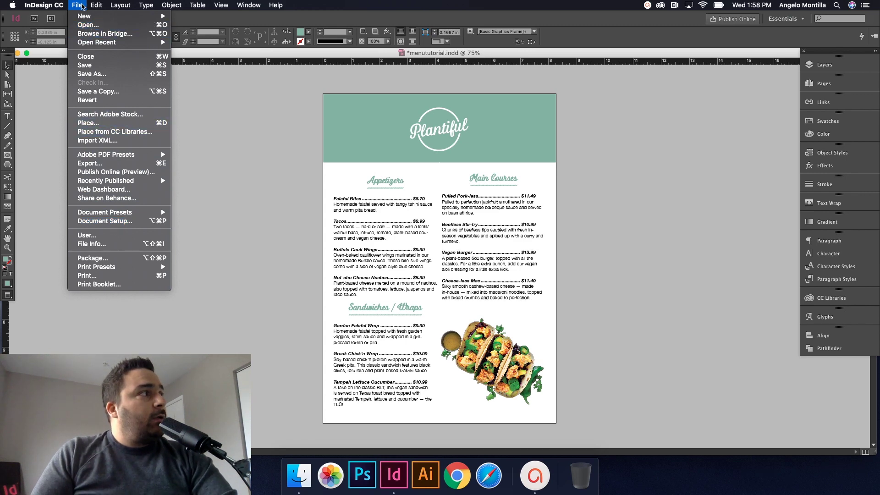
- Review Document Setup (3 A4 pages, 8.2677 × 11.6929 in, no bleed) and cancel without changes
{"action": "left_click", "coordinate": [120, 221]}
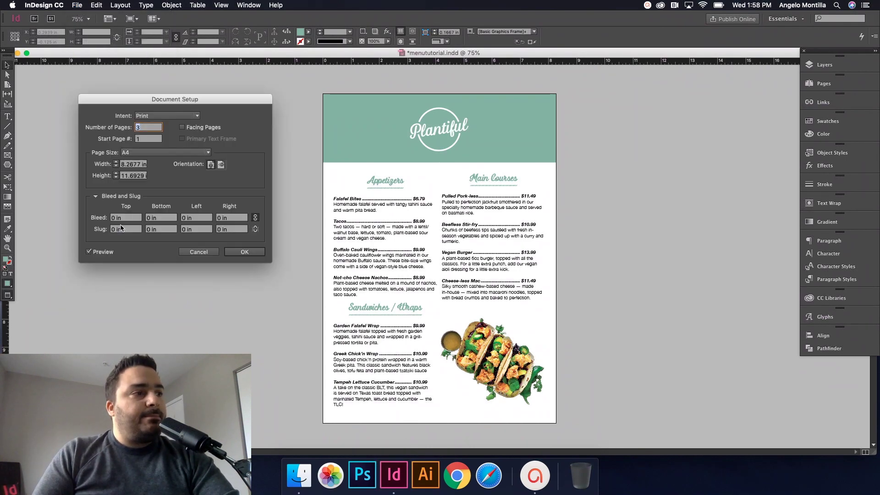
{"action": "left_click_drag", "start_coordinate": [167, 102], "coordinate": [192, 102]}
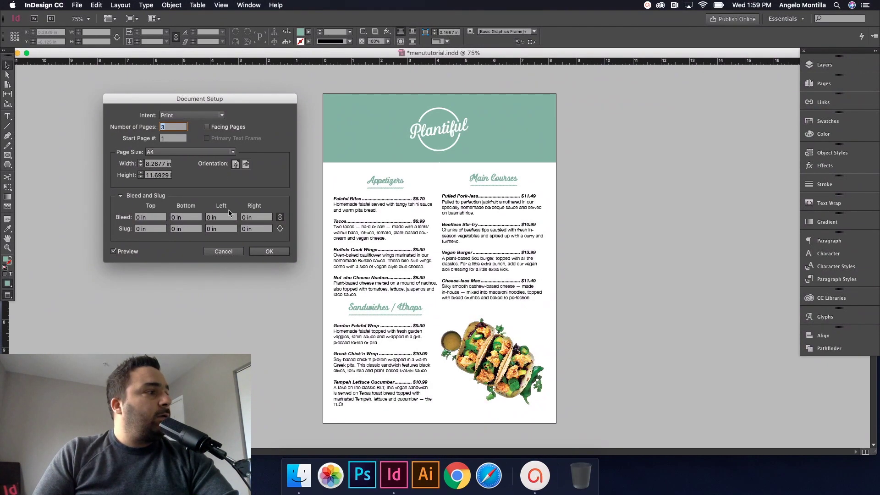
{"action": "left_click", "coordinate": [230, 252]}
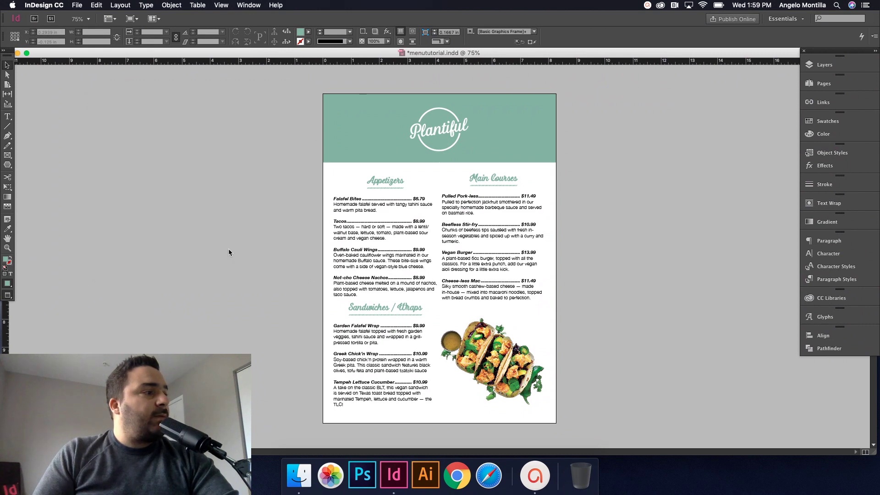
- Show the Pages panel, toggle guides on and off, and pan around the menu on page 1
{"action": "left_click", "coordinate": [823, 83]}
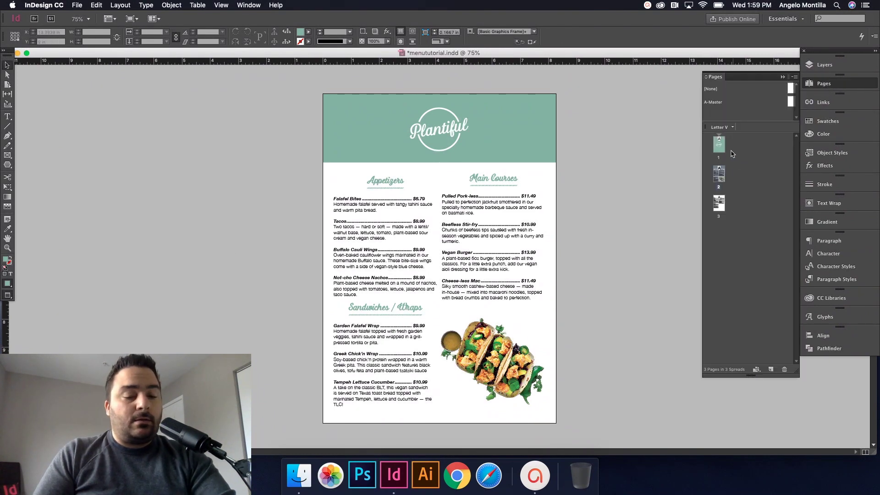
{"action": "key", "text": "w"}
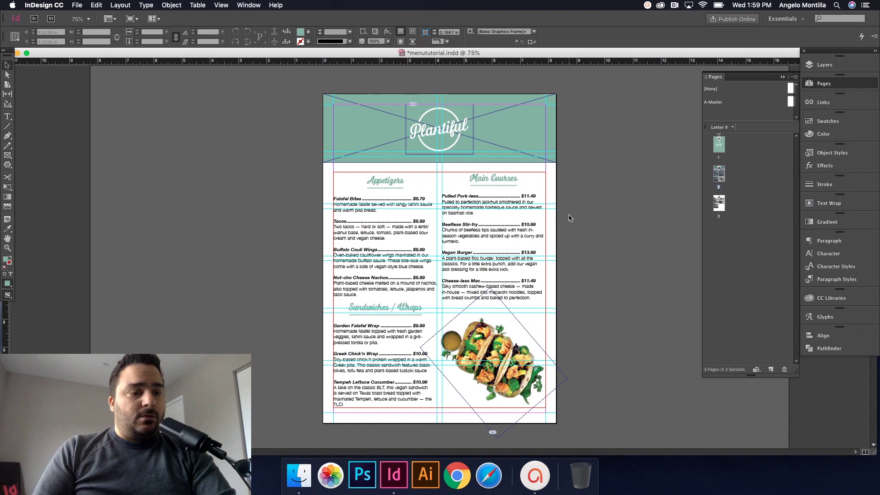
{"action": "key", "text": "w"}
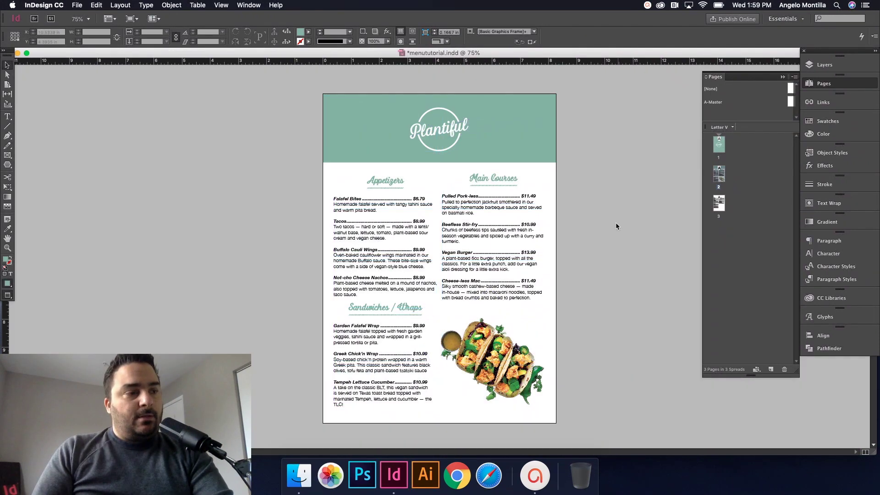
{"action": "left_click_drag", "start_coordinate": [595, 281], "coordinate": [596, 269]}
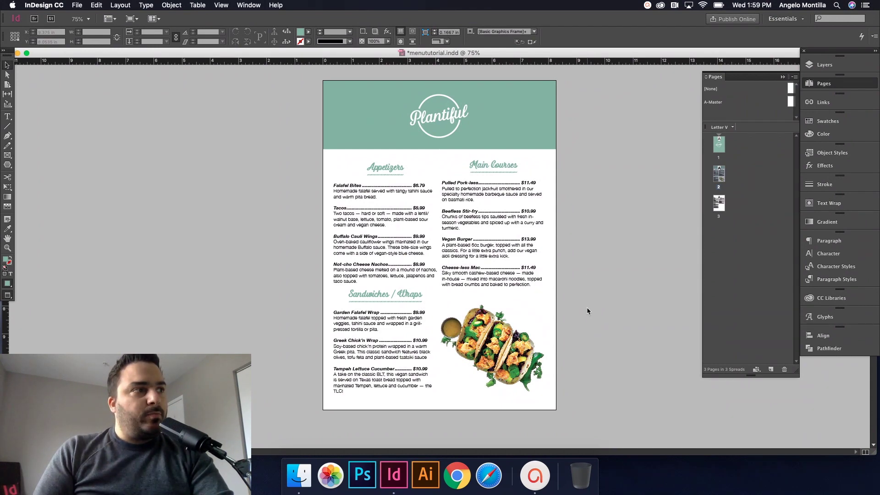
{"action": "left_click_drag", "start_coordinate": [587, 320], "coordinate": [587, 302]}
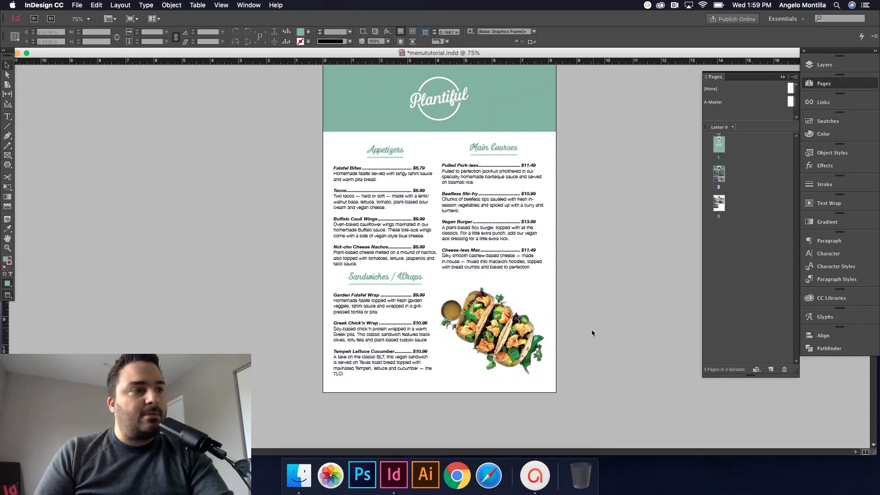
{"action": "scroll", "coordinate": [589, 332], "scroll_direction": "down", "scroll_amount": 10}
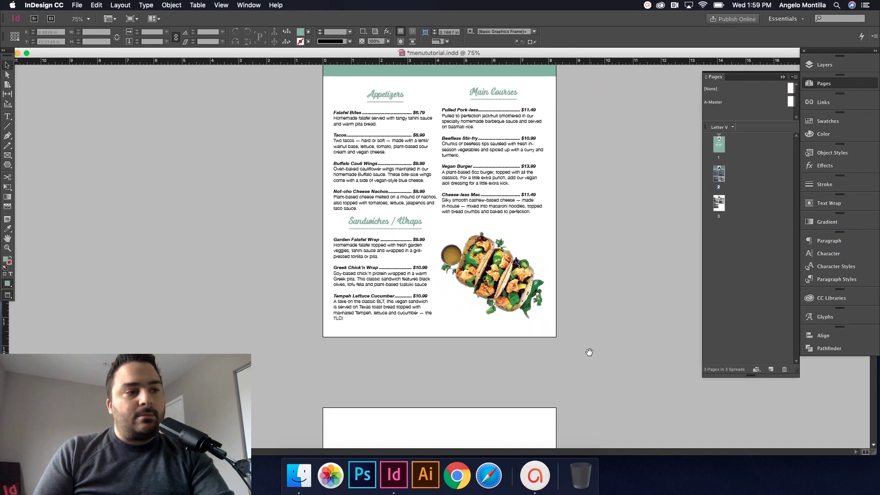
{"action": "scroll", "coordinate": [583, 328], "scroll_direction": "up", "scroll_amount": 7}
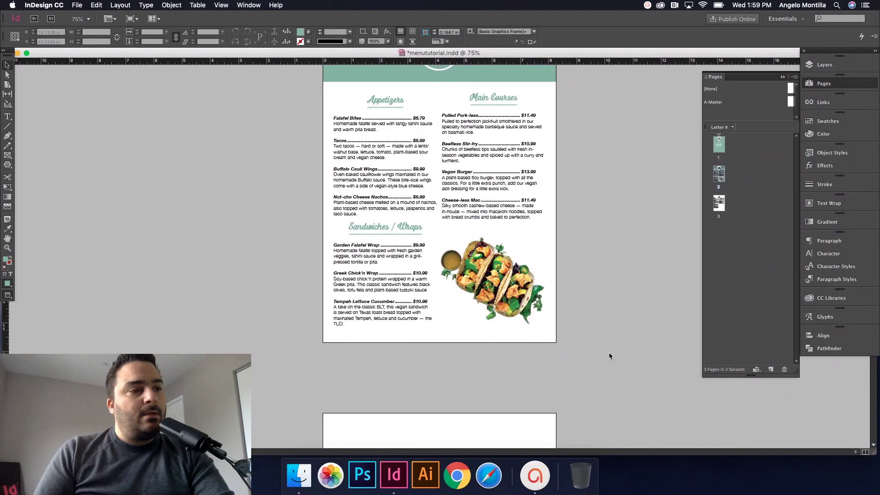
- Zoom in on page 2's menu text with guides shown and select the Appetizers heading
{"action": "scroll", "coordinate": [604, 321], "scroll_direction": "down", "scroll_amount": 15}
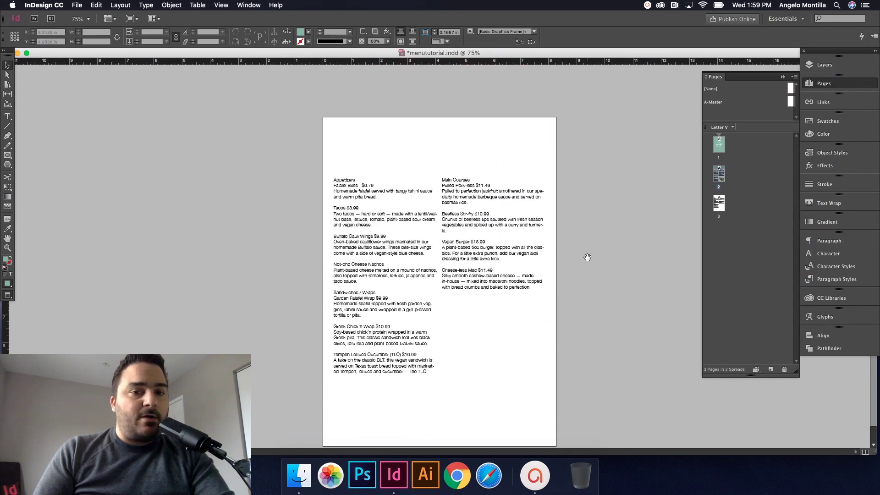
{"action": "key", "text": "w"}
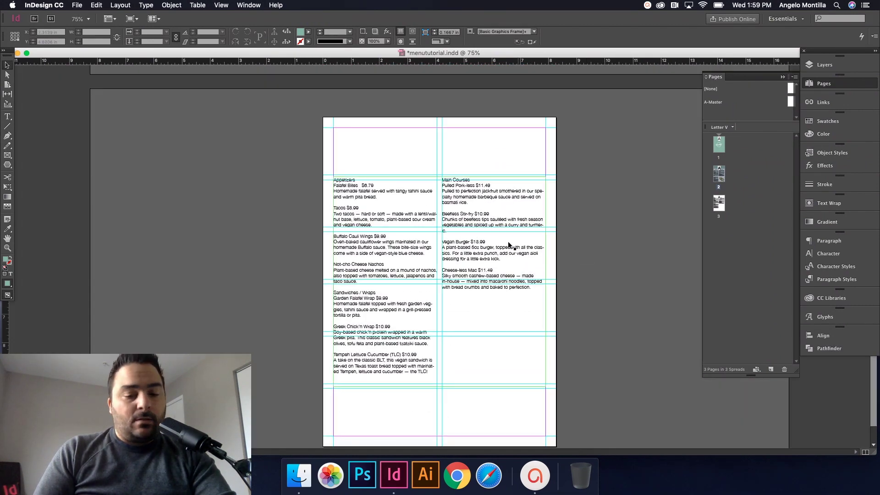
{"action": "key", "text": "super+equal"}
{"action": "key", "text": "super+equal"}
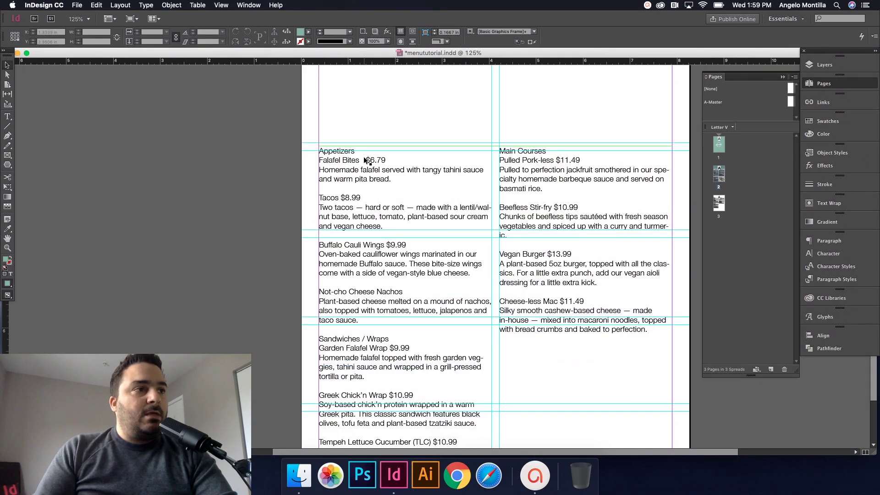
{"action": "left_click", "coordinate": [332, 153]}
{"action": "double_click", "coordinate": [332, 153]}
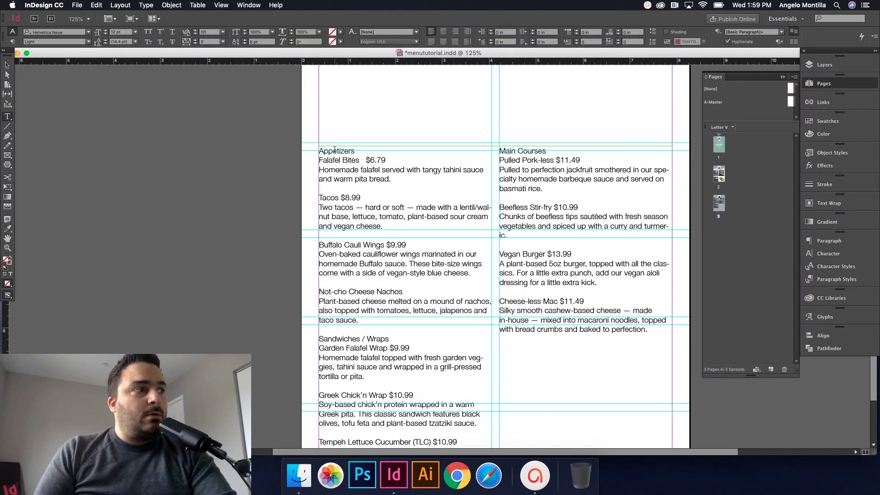
{"action": "left_click_drag", "start_coordinate": [355, 152], "coordinate": [315, 156]}
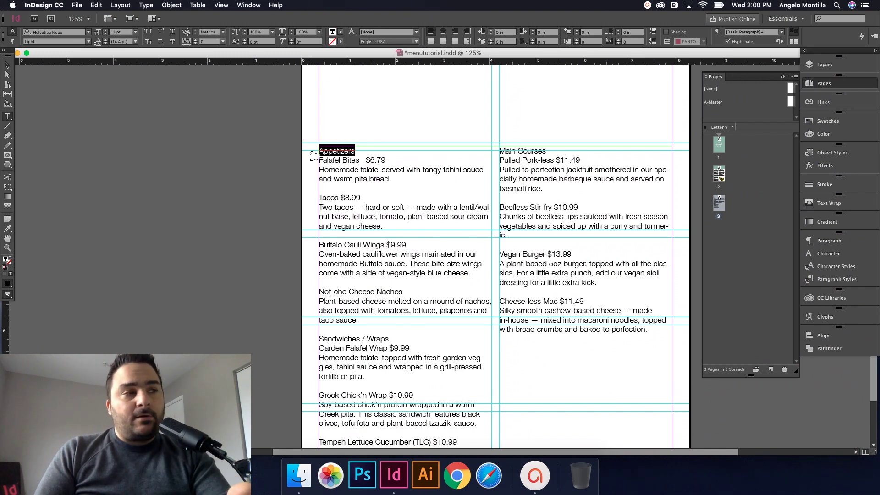
{"action": "left_click", "coordinate": [328, 150]}
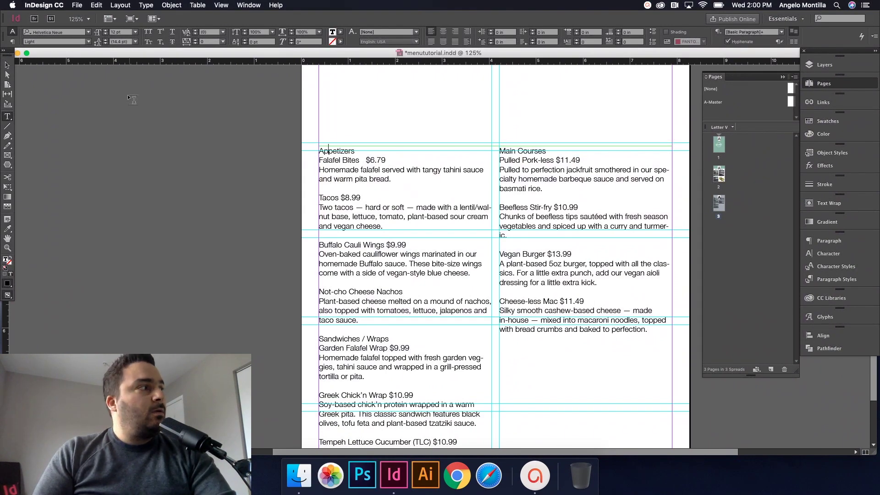
{"action": "left_click", "coordinate": [9, 66]}
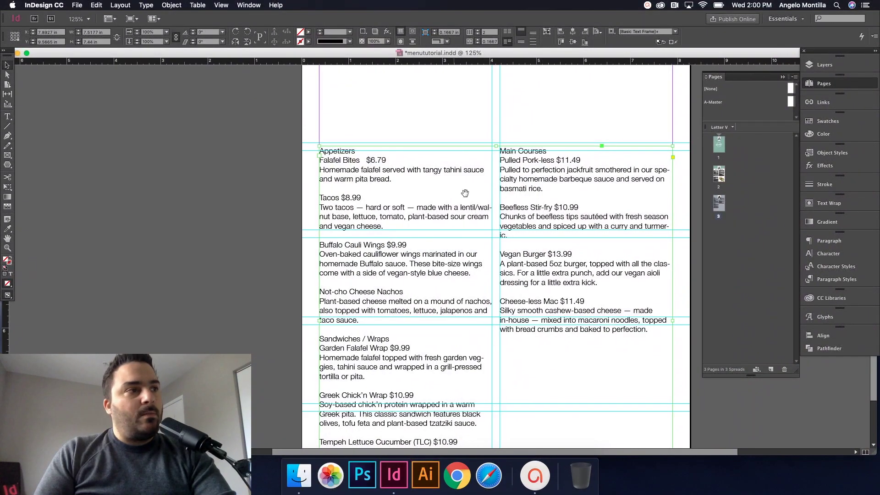
- Select the Falafel Bites line in the menu text, then deselect it
{"action": "scroll", "coordinate": [413, 193], "scroll_direction": "up", "scroll_amount": 10}
{"action": "scroll", "coordinate": [431, 213], "scroll_direction": "up", "scroll_amount": 5}
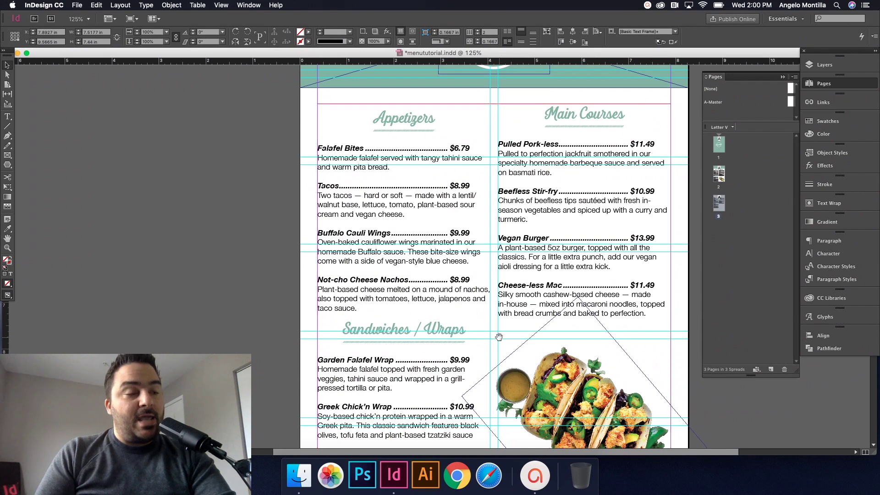
{"action": "scroll", "coordinate": [570, 174], "scroll_direction": "down", "scroll_amount": 15}
{"action": "scroll", "coordinate": [432, 182], "scroll_direction": "down", "scroll_amount": 1}
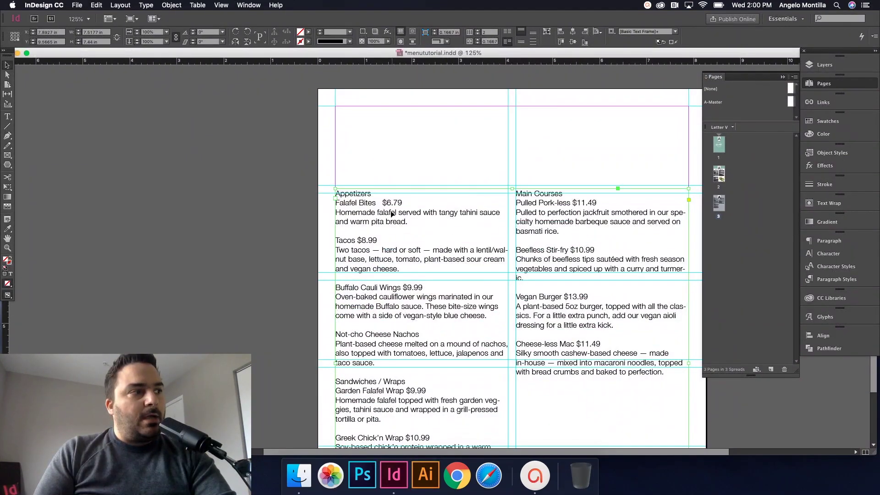
{"action": "double_click", "coordinate": [402, 203]}
{"action": "left_click_drag", "start_coordinate": [403, 203], "coordinate": [332, 202]}
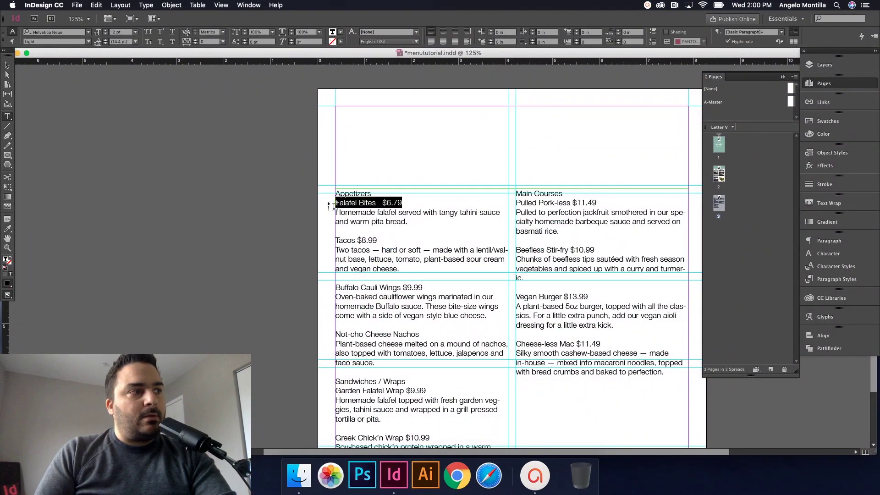
{"action": "left_click", "coordinate": [380, 202]}
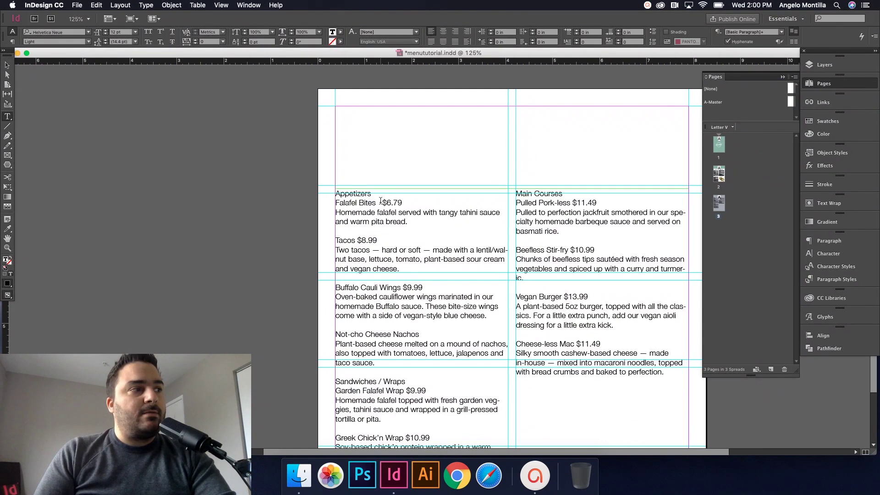
{"action": "left_click", "coordinate": [7, 65]}
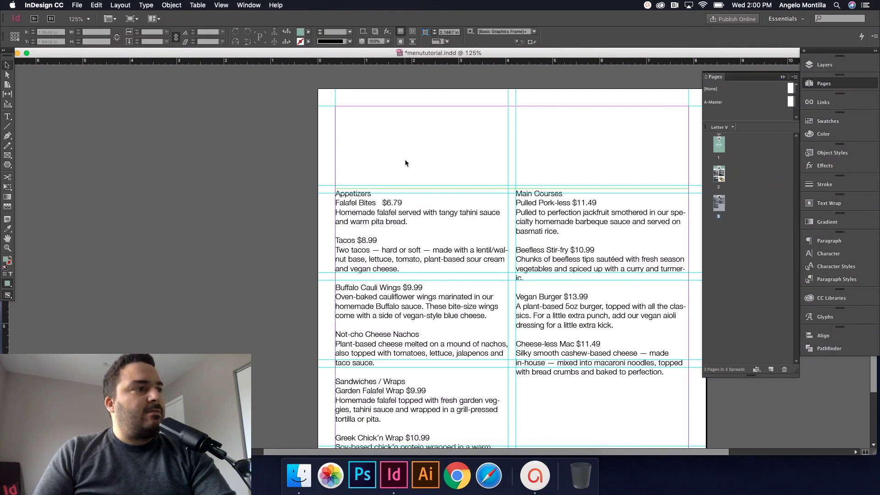
- Insert an empty line before Falafel Bites, then select the word Appetizers
{"action": "scroll", "coordinate": [367, 204], "scroll_direction": "up", "scroll_amount": 3}
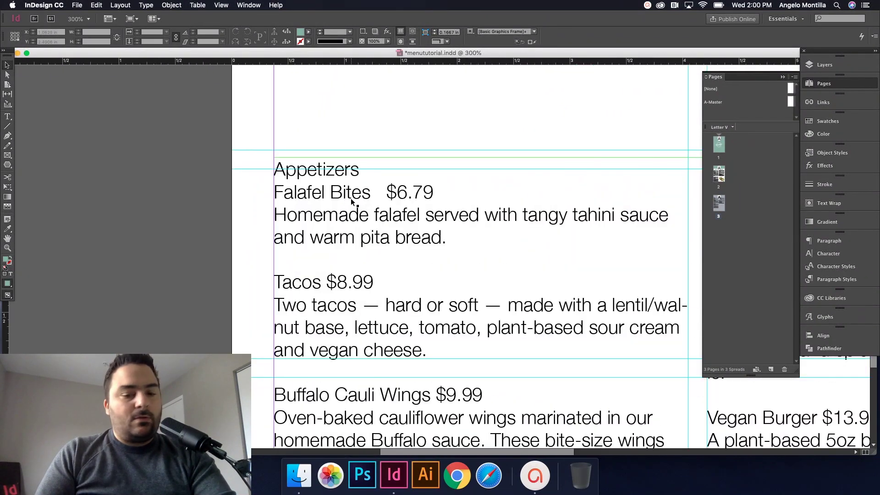
{"action": "left_click", "coordinate": [341, 193]}
{"action": "scroll", "coordinate": [342, 194], "scroll_direction": "left", "scroll_amount": 3}
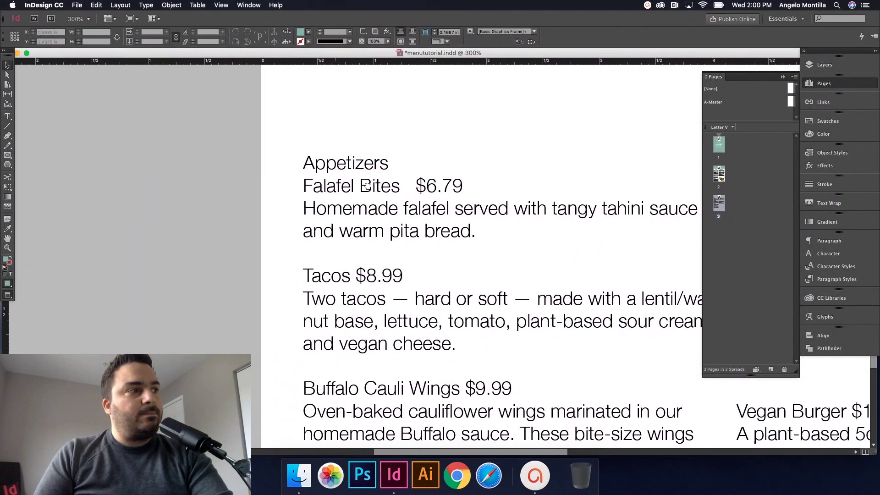
{"action": "double_click", "coordinate": [350, 168]}
{"action": "double_click", "coordinate": [349, 163]}
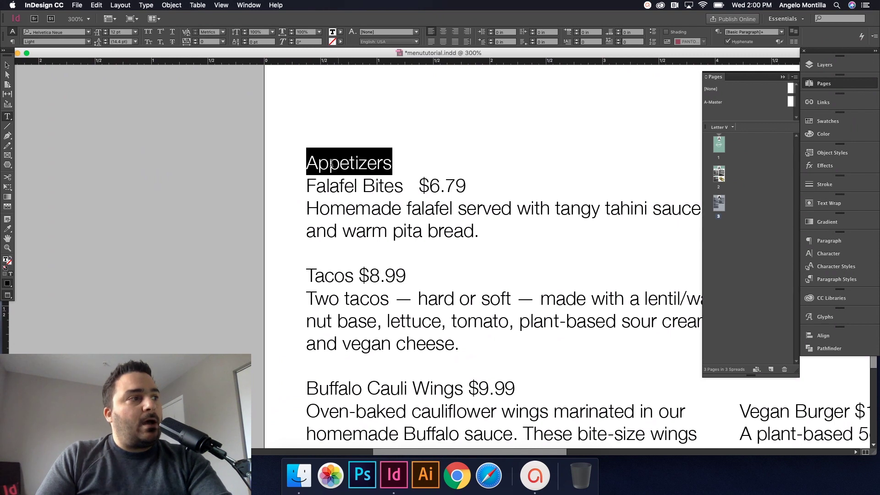
{"action": "left_click", "coordinate": [307, 184]}
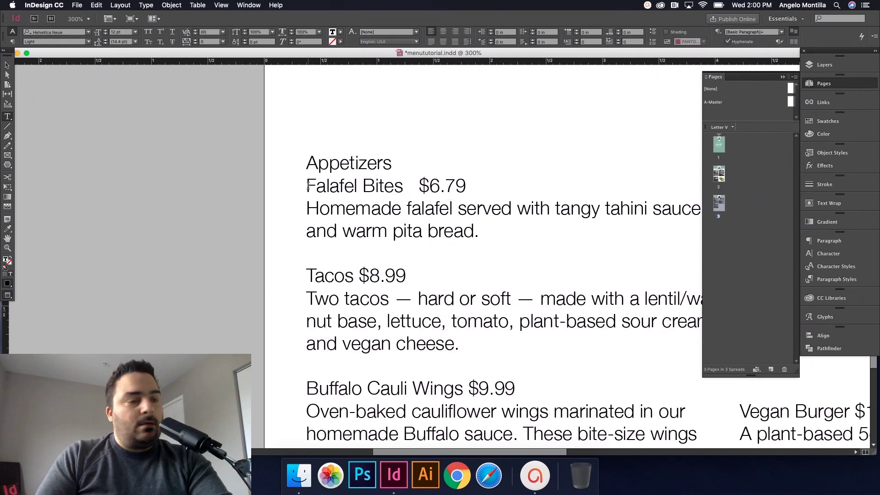
{"action": "key", "text": "Return"}
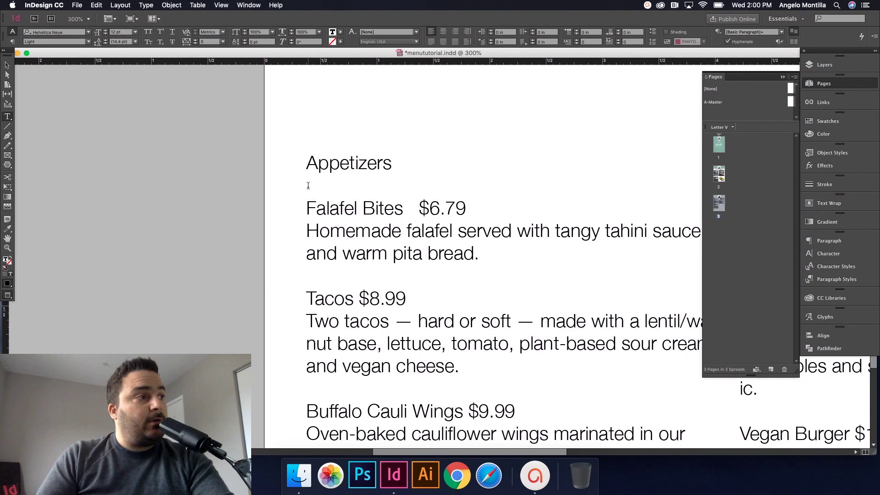
{"action": "left_click", "coordinate": [337, 163]}
{"action": "double_click", "coordinate": [337, 162]}
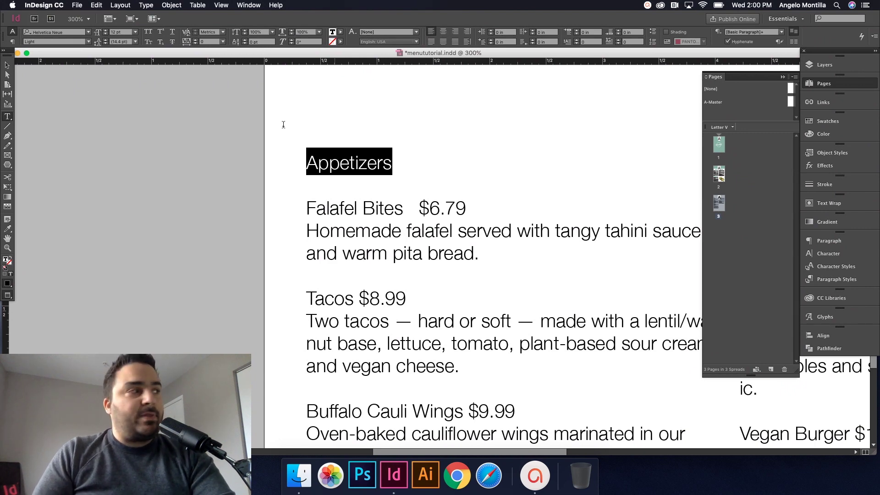
- Set the Appetizers heading to Letterpress Script at 24 pt
{"action": "left_click", "coordinate": [65, 32]}
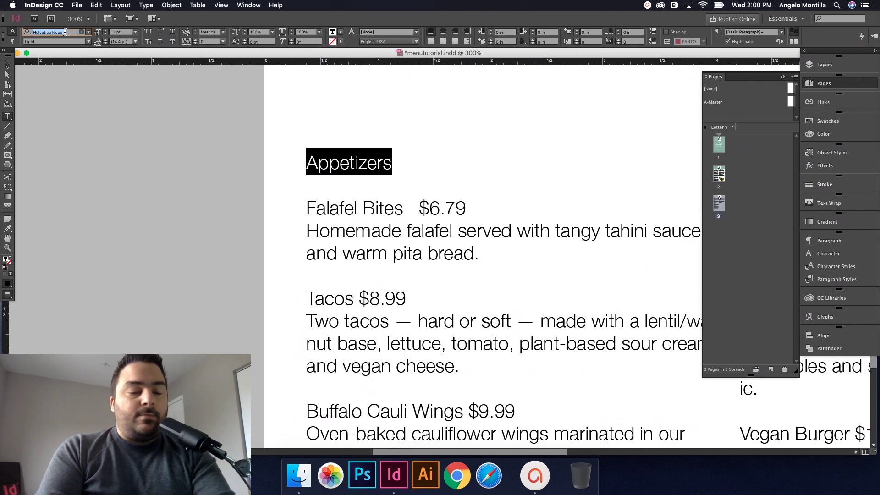
{"action": "type", "text": "letter"}
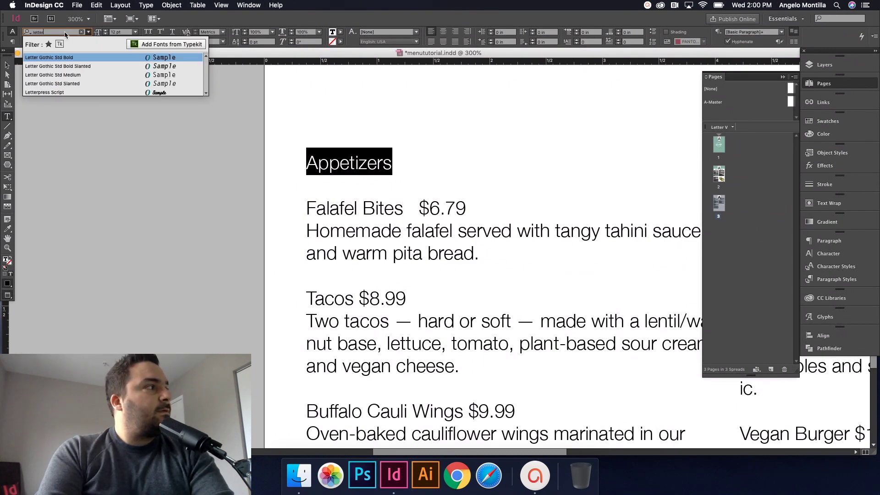
{"action": "key", "text": "Down"}
{"action": "key", "text": "Down"}
{"action": "key", "text": "Down"}
{"action": "key", "text": "Down"}
{"action": "key", "text": "Return"}
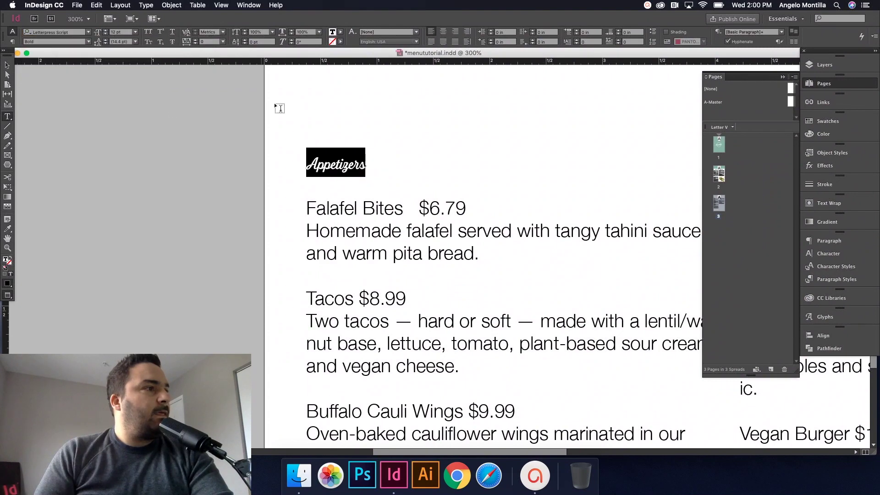
{"action": "left_click", "coordinate": [136, 32]}
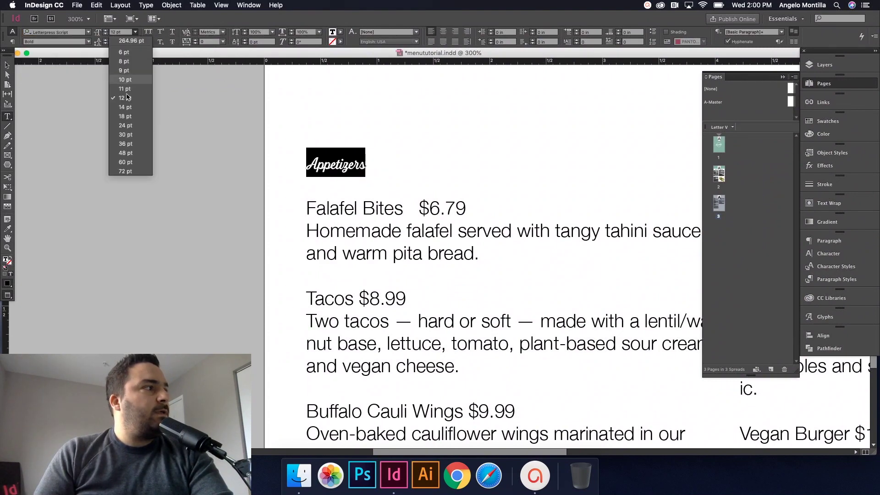
{"action": "left_click", "coordinate": [125, 125]}
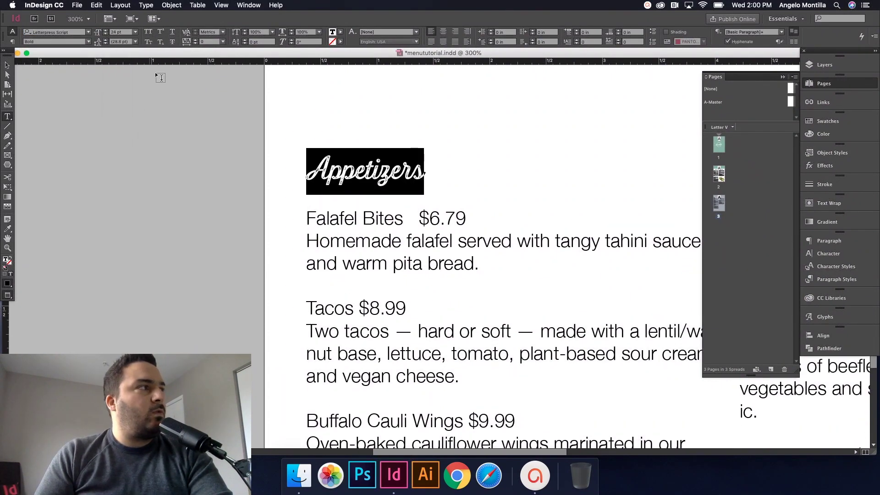
{"action": "left_click", "coordinate": [309, 165]}
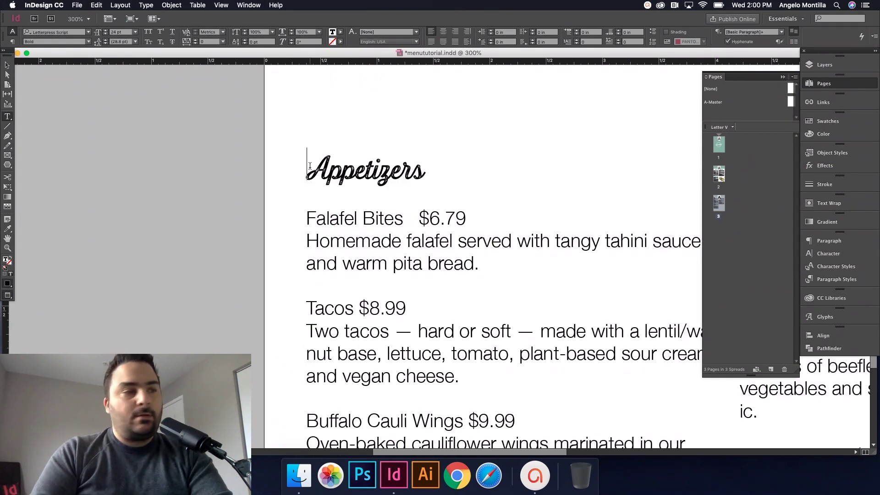
- Colour the Appetizers heading with the PANTONE P 138-10 U swatch
{"action": "double_click", "coordinate": [357, 168]}
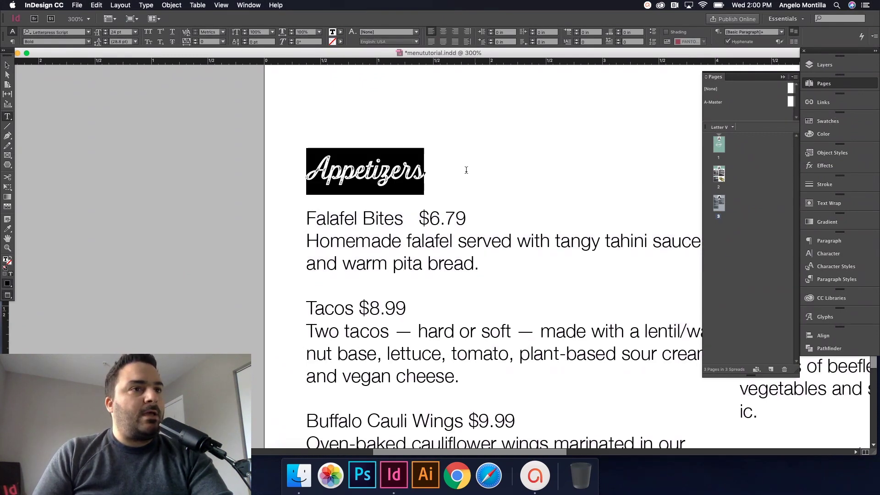
{"action": "left_click", "coordinate": [839, 126]}
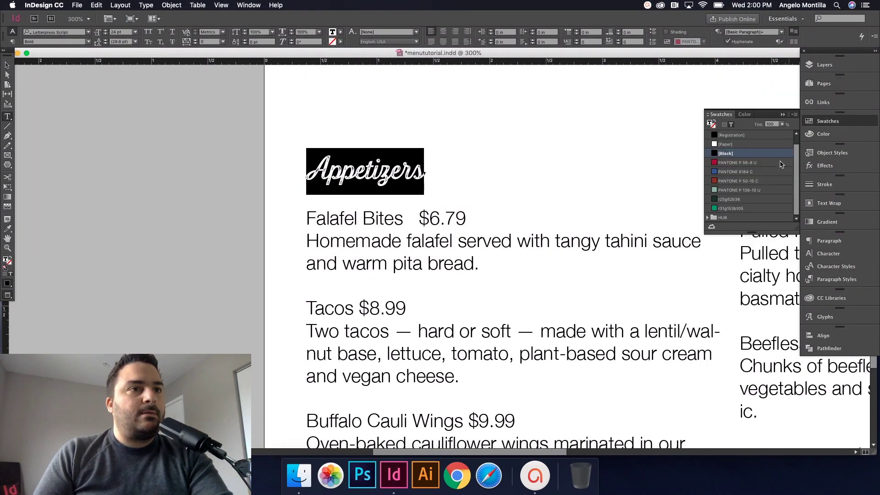
{"action": "left_click", "coordinate": [741, 192]}
{"action": "left_click", "coordinate": [411, 174]}
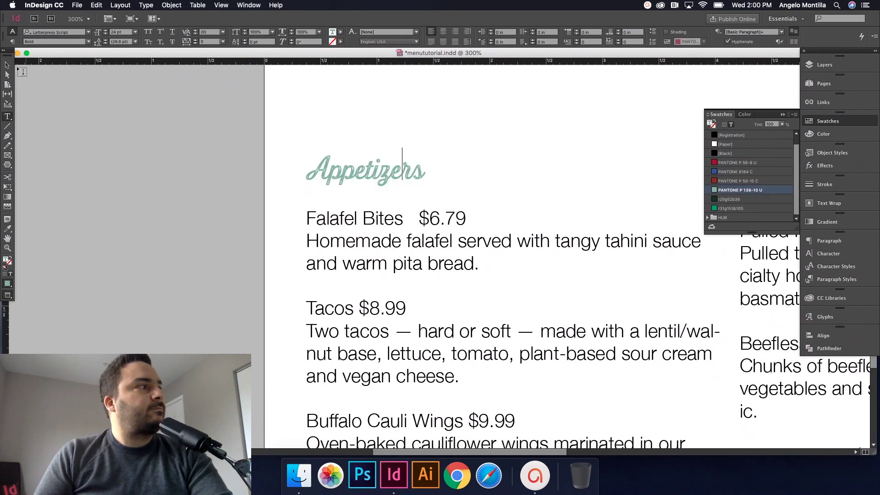
{"action": "key", "text": "Escape"}
{"action": "double_click", "coordinate": [351, 179]}
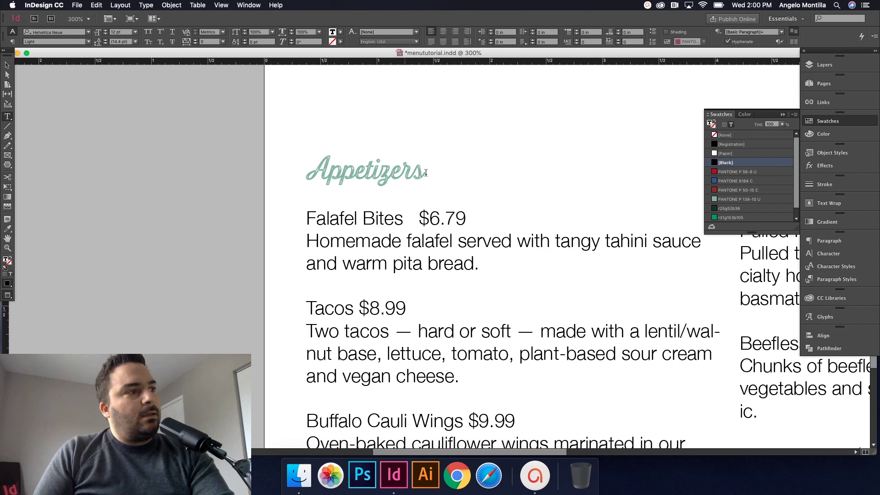
{"action": "double_click", "coordinate": [363, 171]}
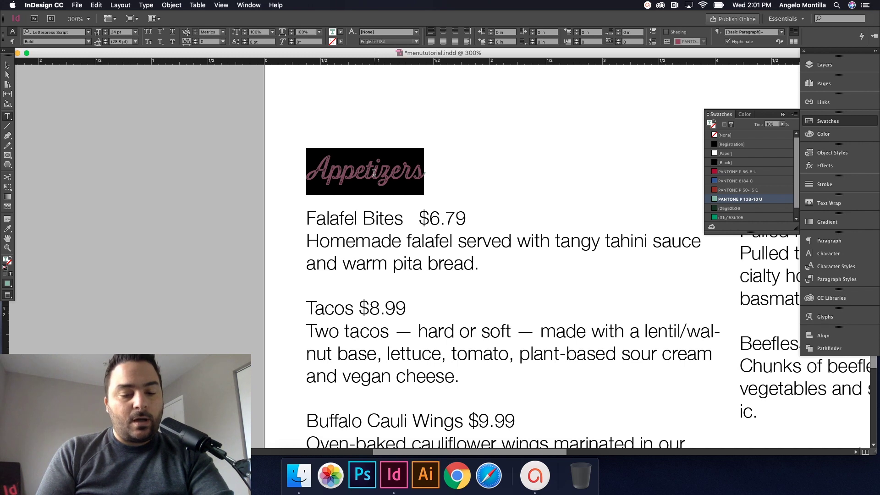
- In Paragraph Rules, choose Rule Below and turn Rule On for the heading
{"action": "key", "text": "super+alt+j"}
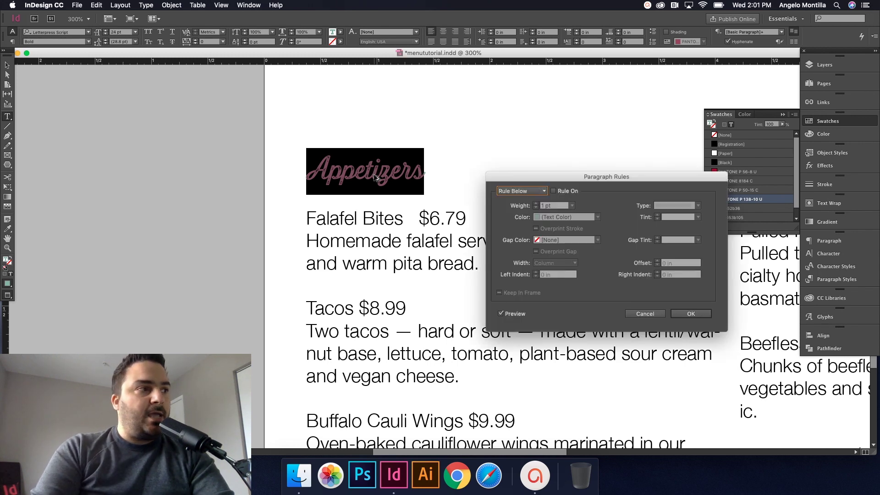
{"action": "left_click", "coordinate": [544, 191]}
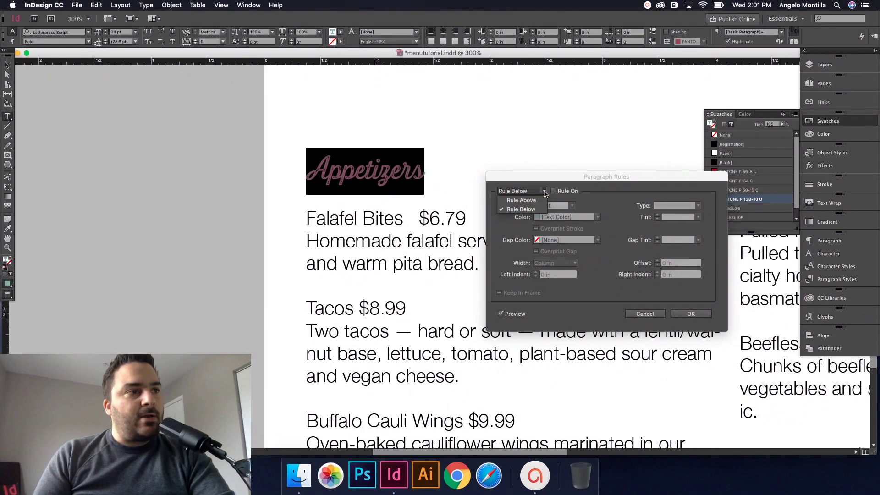
{"action": "left_click", "coordinate": [529, 211]}
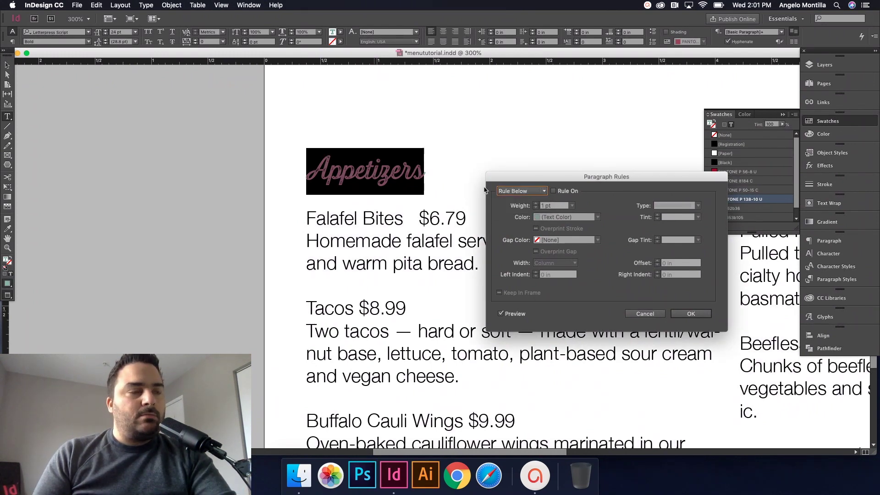
{"action": "left_click", "coordinate": [554, 191]}
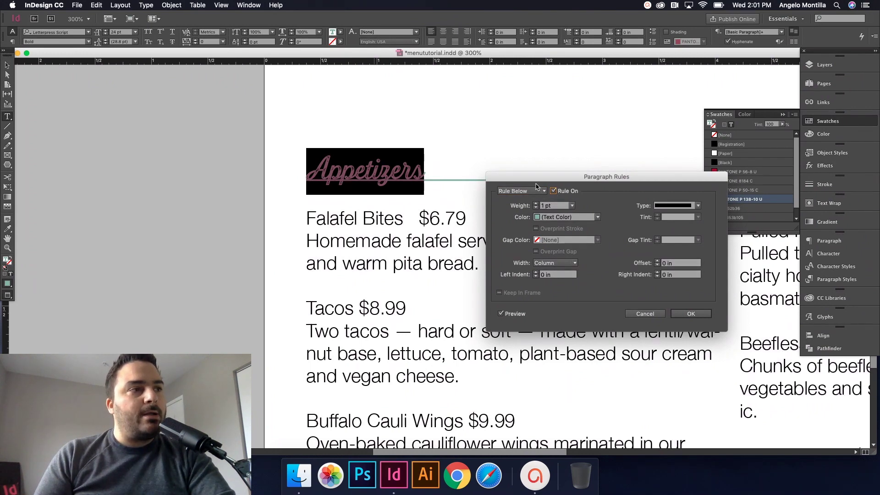
{"action": "left_click_drag", "start_coordinate": [536, 180], "coordinate": [549, 202]}
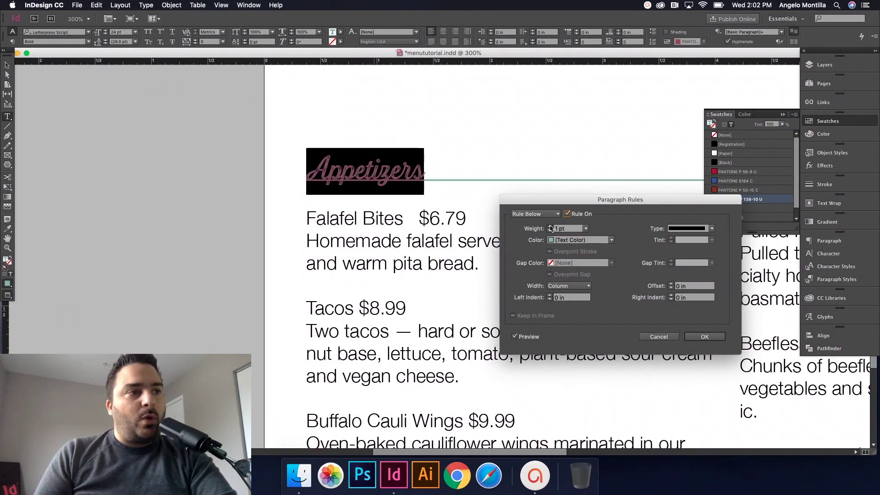
- Set the rule weight to 3 pt and its type to Right Slant Hash
{"action": "left_click", "coordinate": [550, 227]}
{"action": "left_click", "coordinate": [550, 226]}
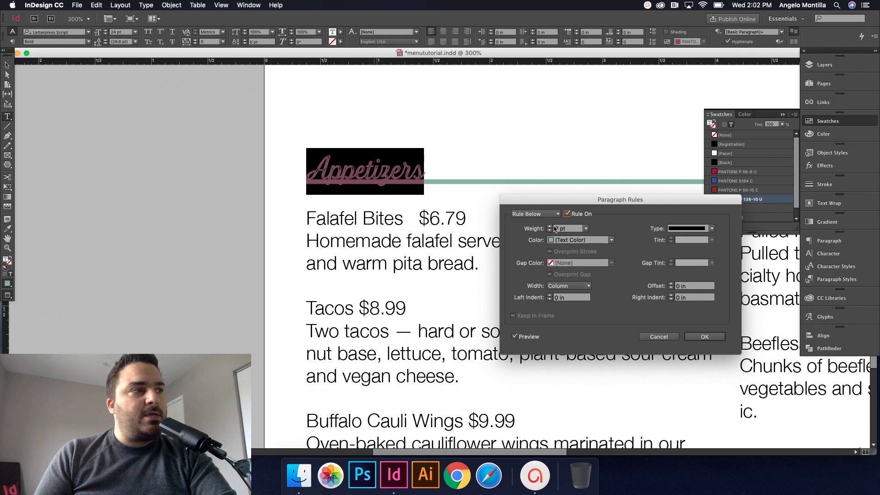
{"action": "left_click", "coordinate": [712, 228]}
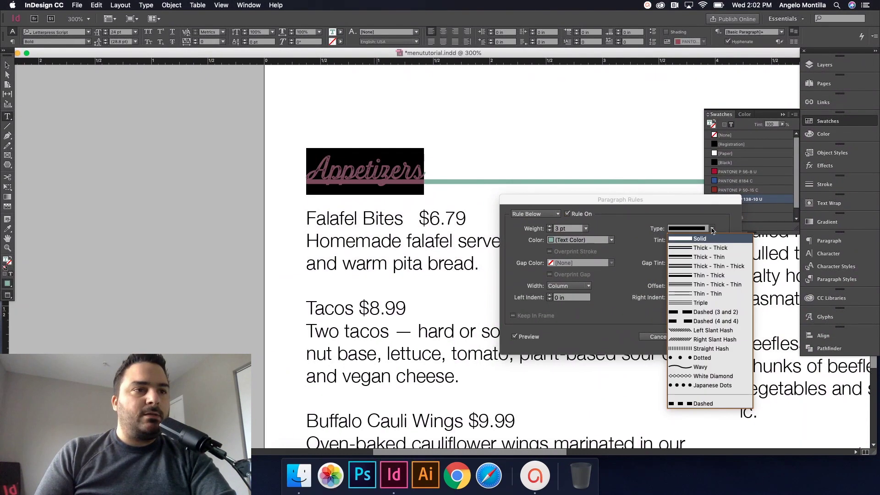
{"action": "left_click", "coordinate": [713, 231]}
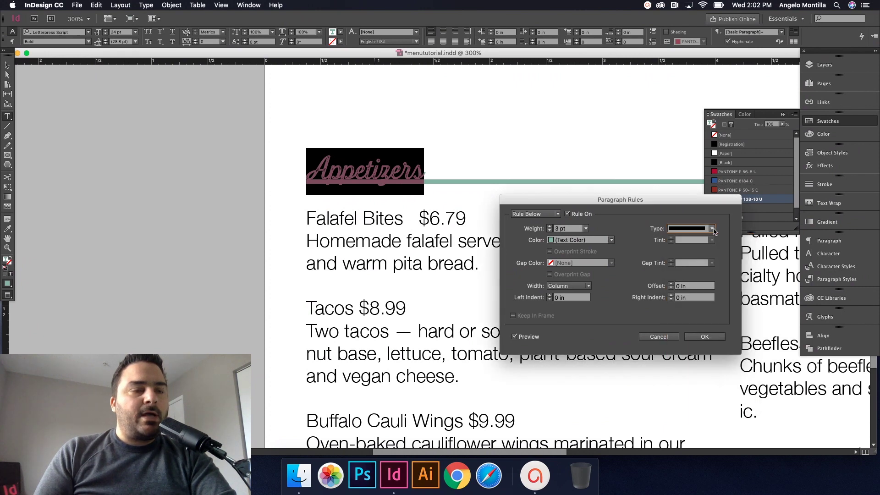
{"action": "left_click", "coordinate": [713, 231]}
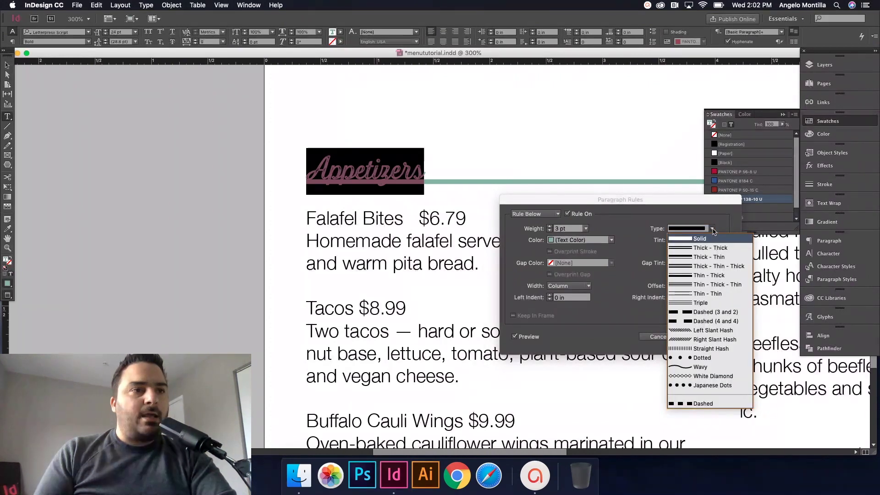
{"action": "left_click", "coordinate": [699, 340]}
{"action": "left_click", "coordinate": [712, 229]}
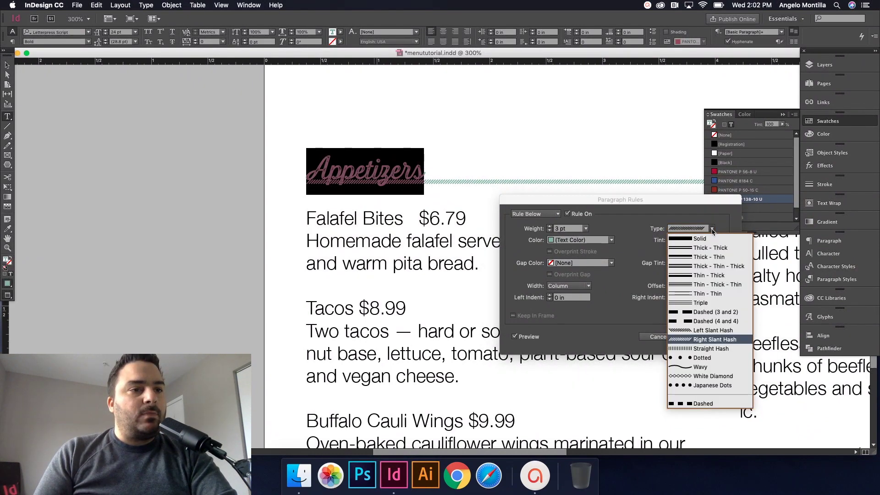
{"action": "left_click", "coordinate": [711, 230]}
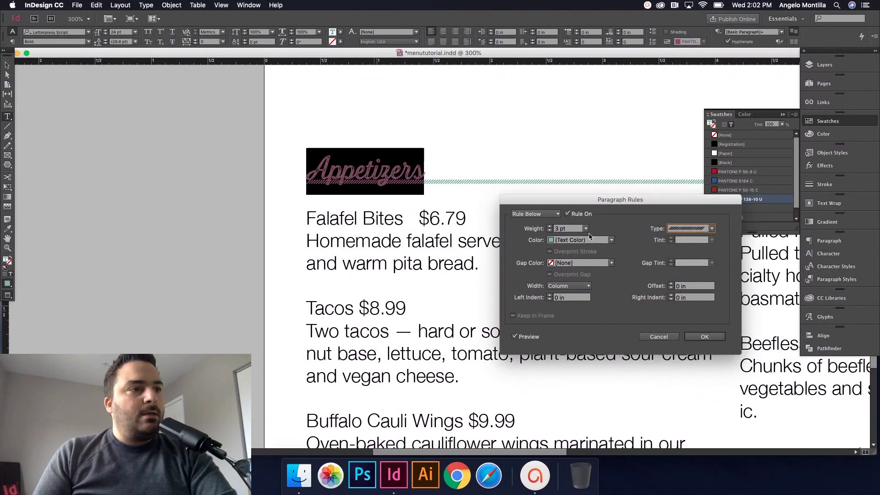
- Keep the rule in the text colour and set its width to Text
{"action": "left_click", "coordinate": [611, 240]}
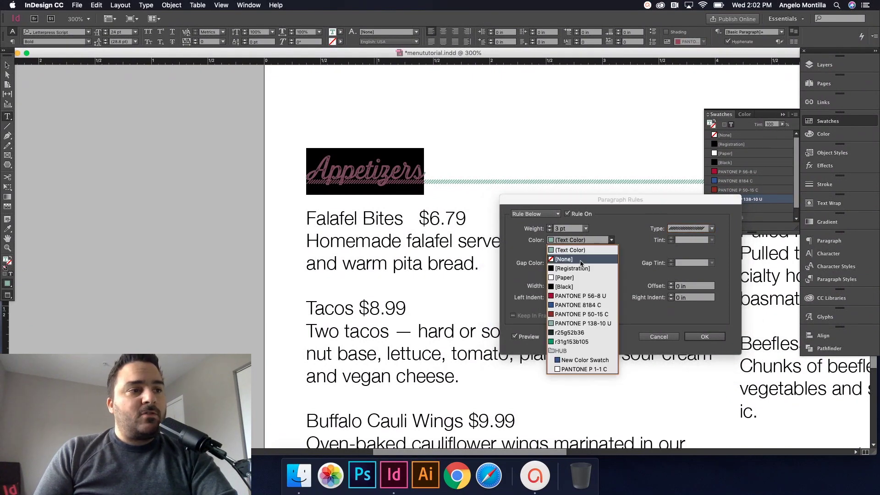
{"action": "left_click", "coordinate": [610, 241]}
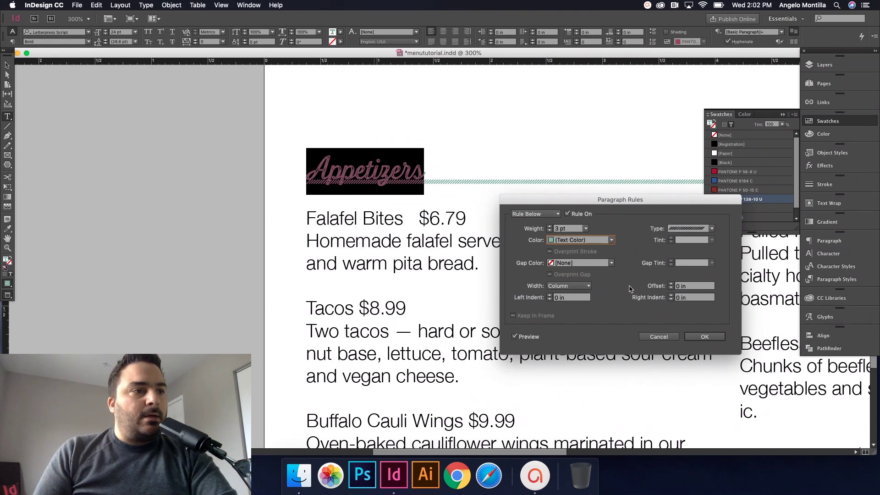
{"action": "left_click", "coordinate": [588, 286]}
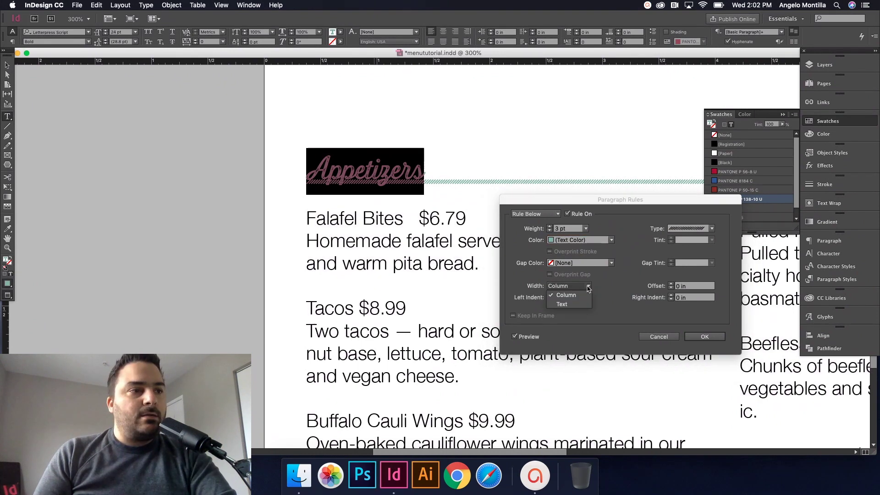
{"action": "left_click", "coordinate": [572, 304]}
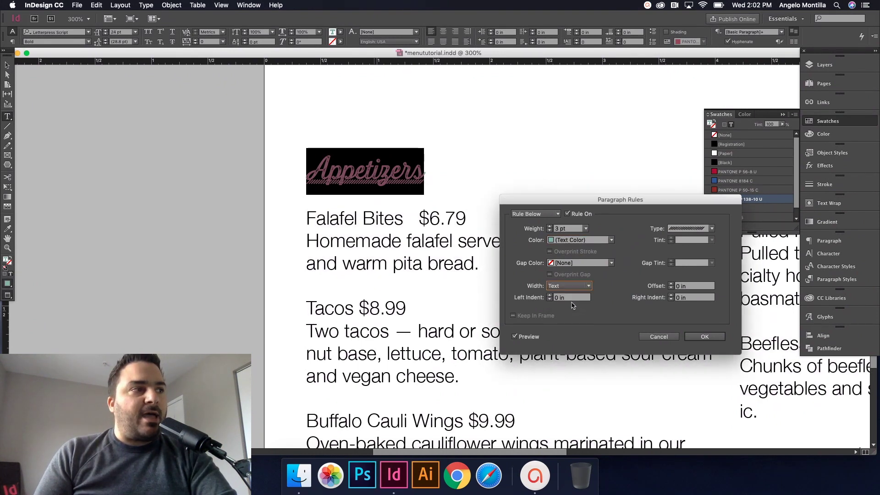
{"action": "left_click", "coordinate": [585, 287]}
{"action": "left_click", "coordinate": [568, 295]}
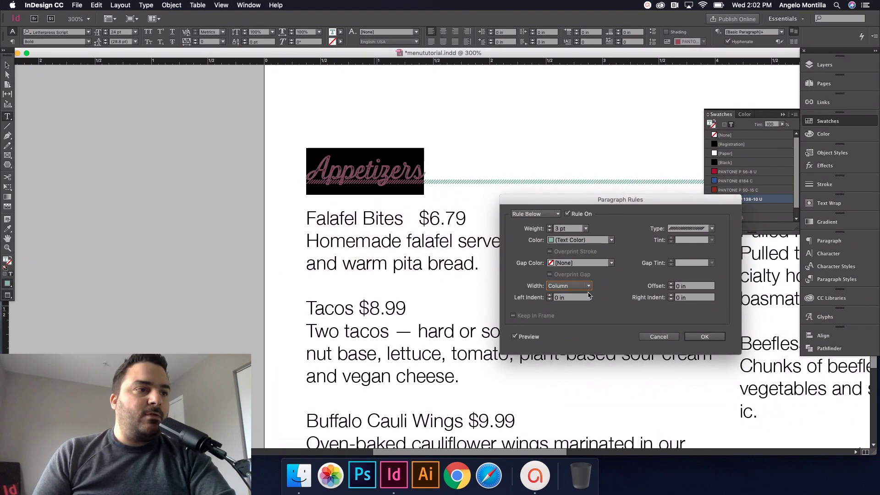
{"action": "left_click", "coordinate": [588, 287]}
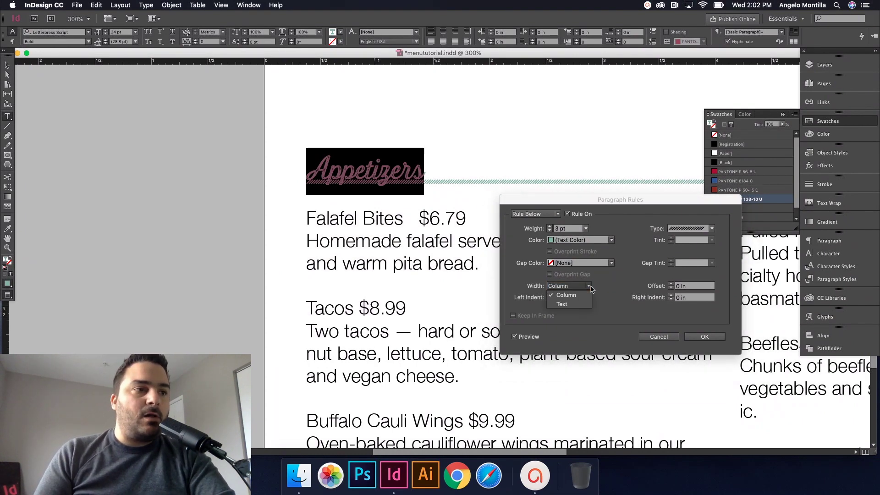
{"action": "left_click", "coordinate": [568, 305]}
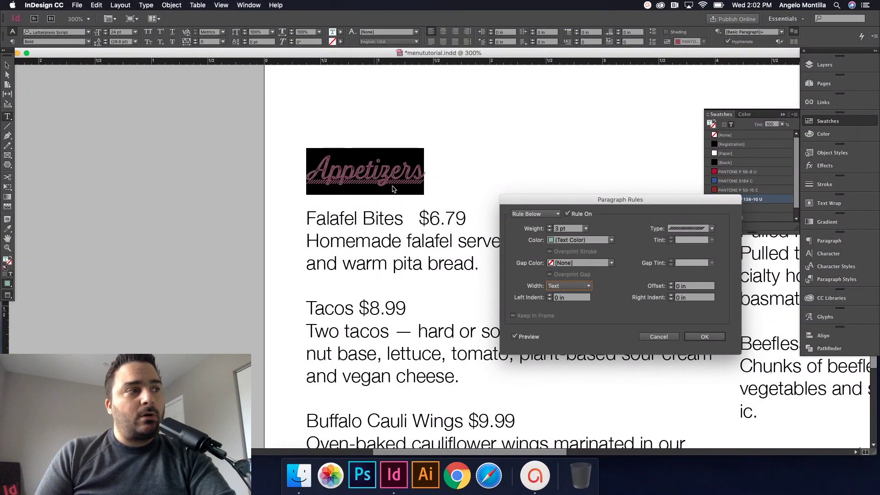
- Set the rule offset to 0.125 in and confirm the Paragraph Rules settings
{"action": "left_click", "coordinate": [670, 287]}
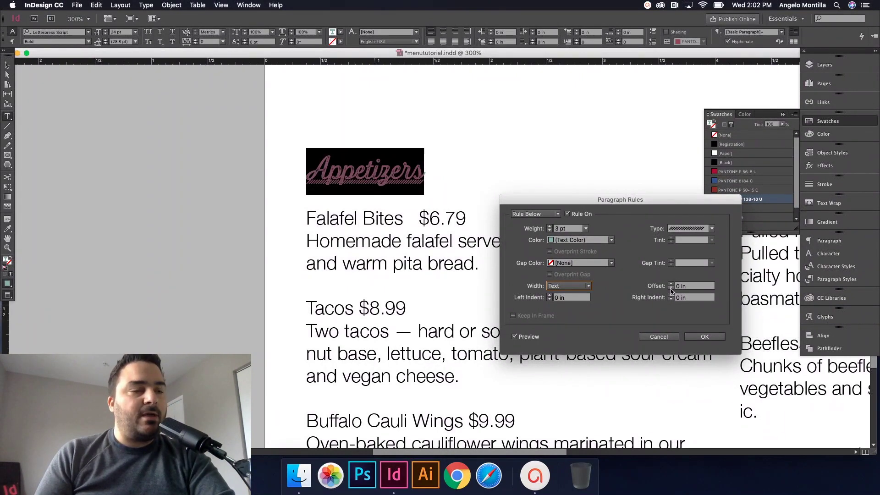
{"action": "left_click", "coordinate": [671, 285]}
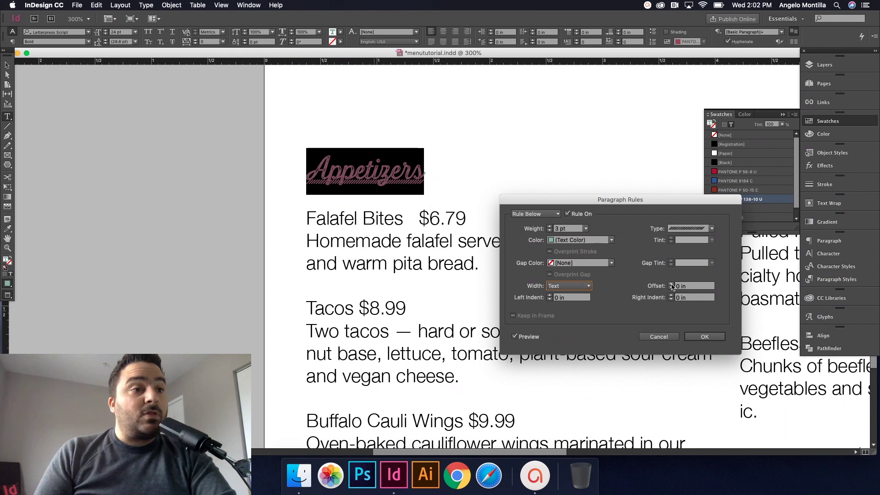
{"action": "left_click", "coordinate": [671, 284]}
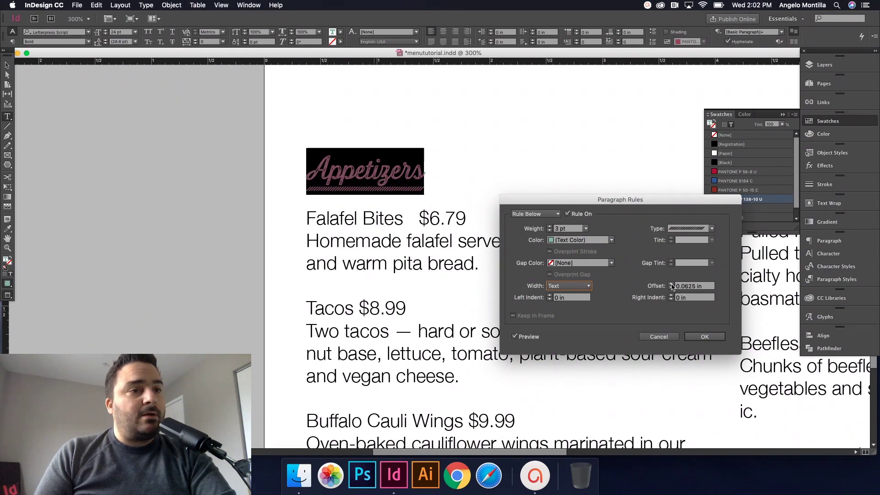
{"action": "left_click", "coordinate": [671, 284]}
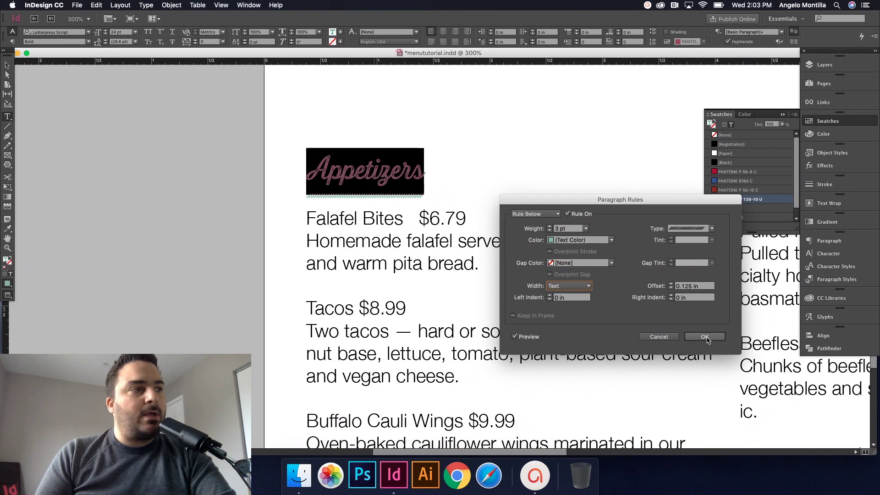
{"action": "left_click", "coordinate": [705, 339]}
{"action": "left_click", "coordinate": [423, 172]}
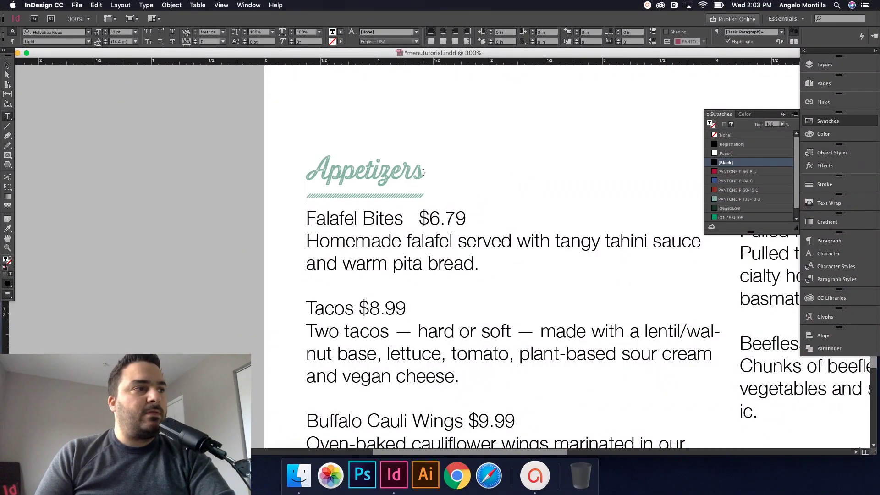
- Try renaming the heading to 'Starters', undo it, and centre-align Appetizers with Cmd+Shift+C
{"action": "left_click_drag", "start_coordinate": [423, 173], "coordinate": [302, 168]}
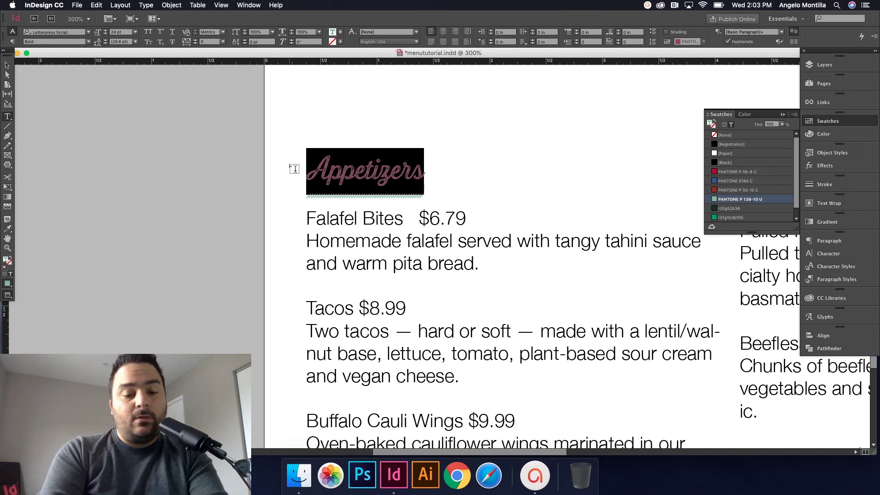
{"action": "type", "text": "Starters"}
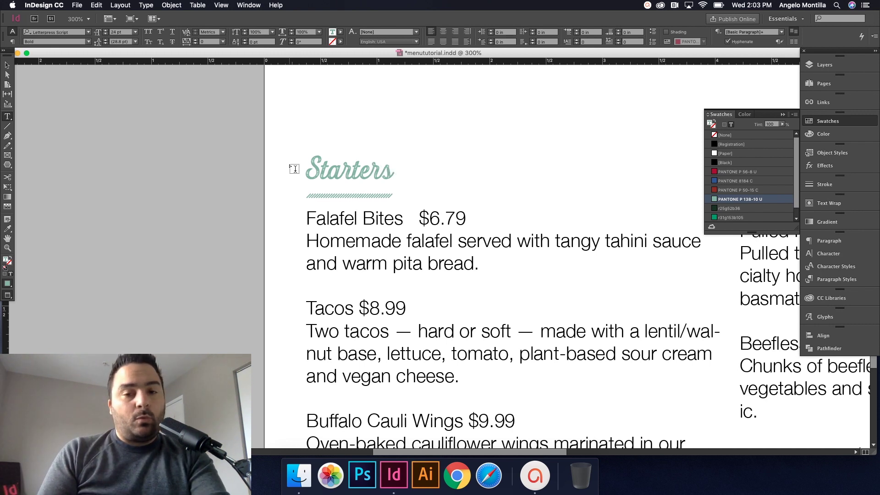
{"action": "key", "text": "super+z"}
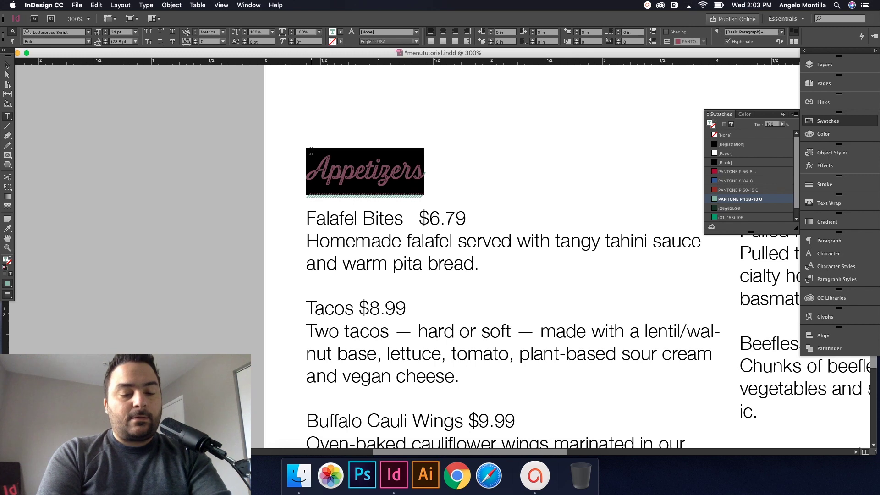
{"action": "key", "text": "shift+super+c"}
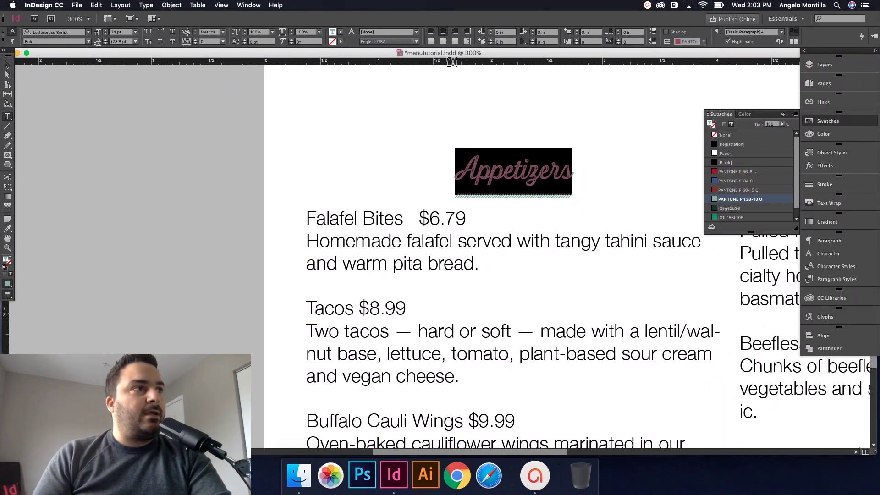
- Reselect the word Appetizers in the centred heading
{"action": "left_click", "coordinate": [529, 171]}
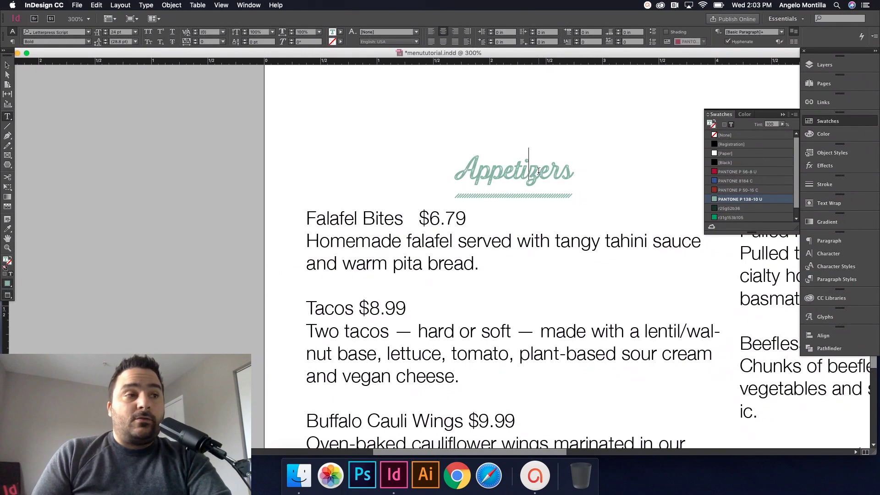
{"action": "left_click_drag", "start_coordinate": [575, 169], "coordinate": [455, 169]}
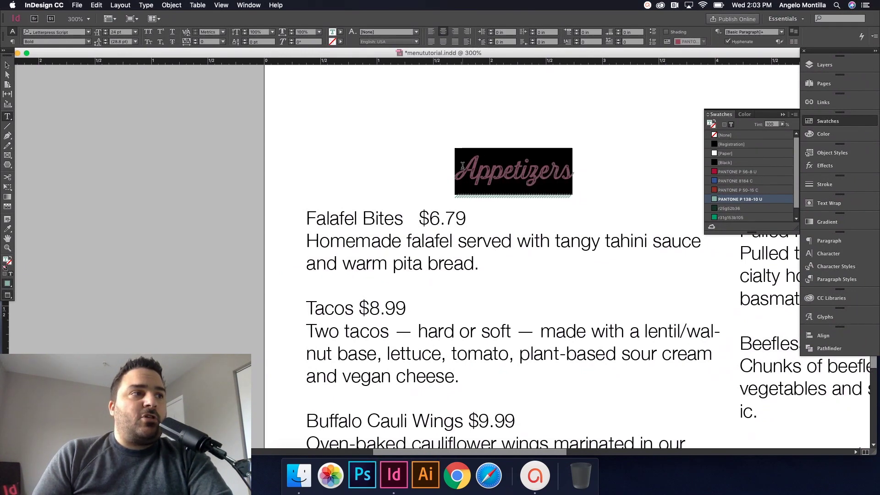
{"action": "left_click", "coordinate": [496, 168]}
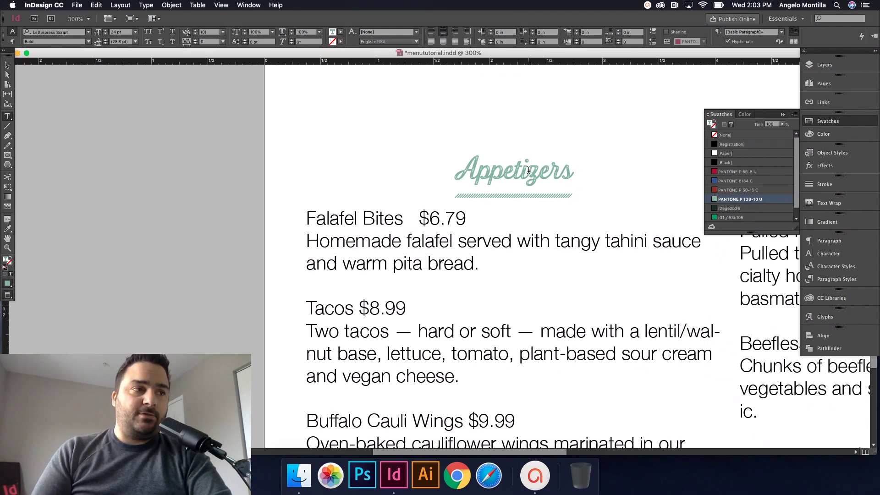
{"action": "double_click", "coordinate": [508, 173]}
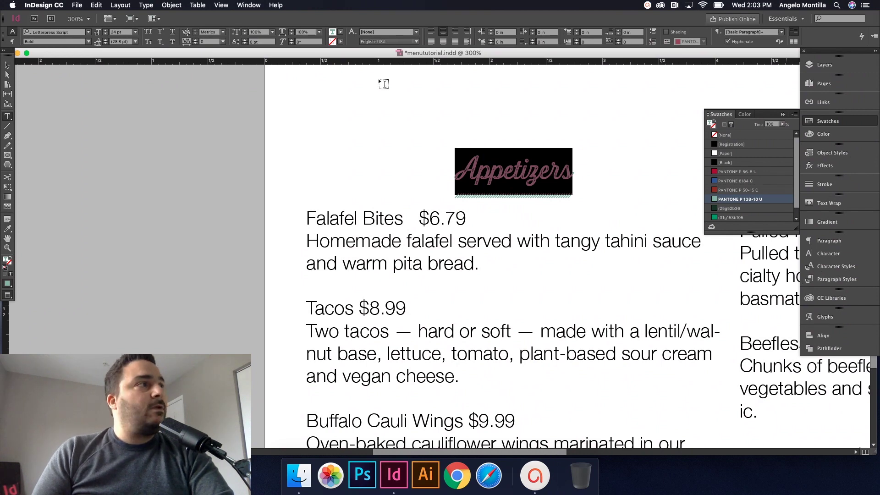
- Show the Paragraph Styles panel and create Paragraph Style 1 from the heading
{"action": "left_click", "coordinate": [243, 5]}
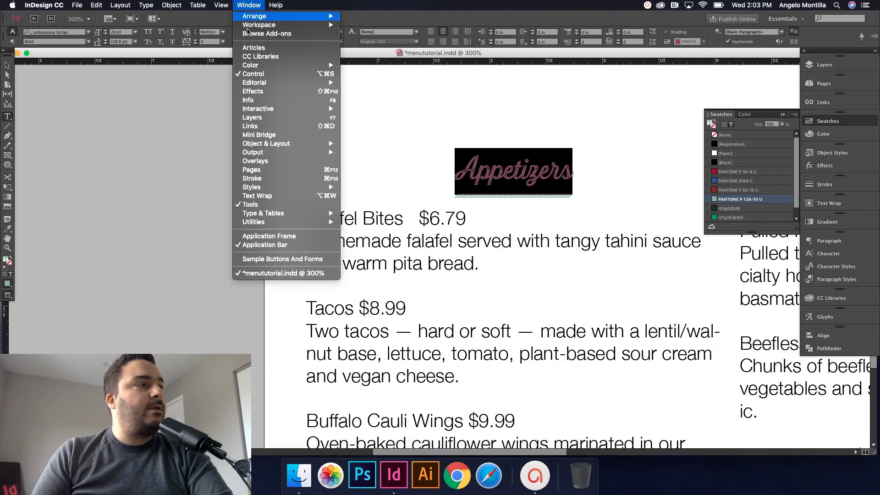
{"action": "mouse_move", "coordinate": [257, 187]}
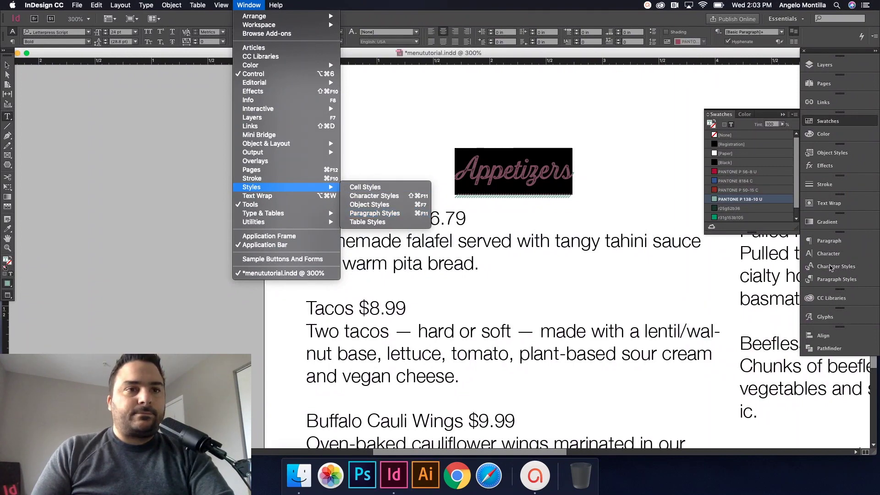
{"action": "left_click", "coordinate": [831, 268]}
{"action": "left_click", "coordinate": [836, 279]}
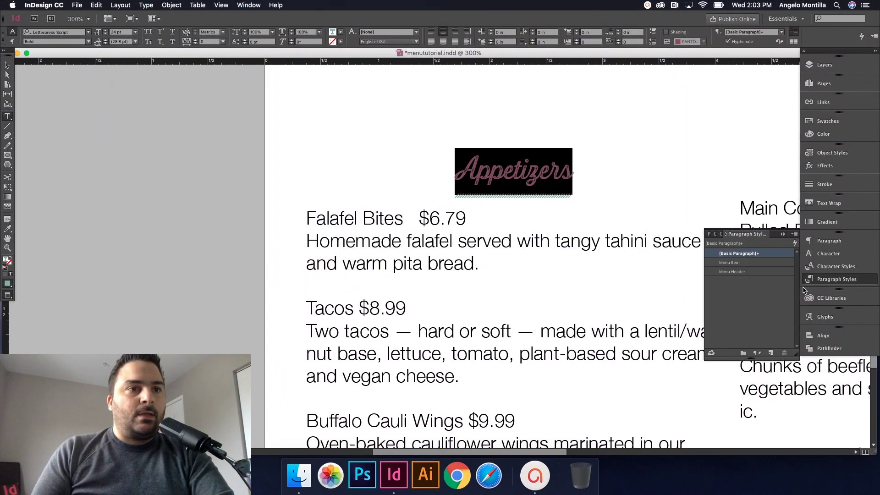
{"action": "left_click", "coordinate": [770, 354]}
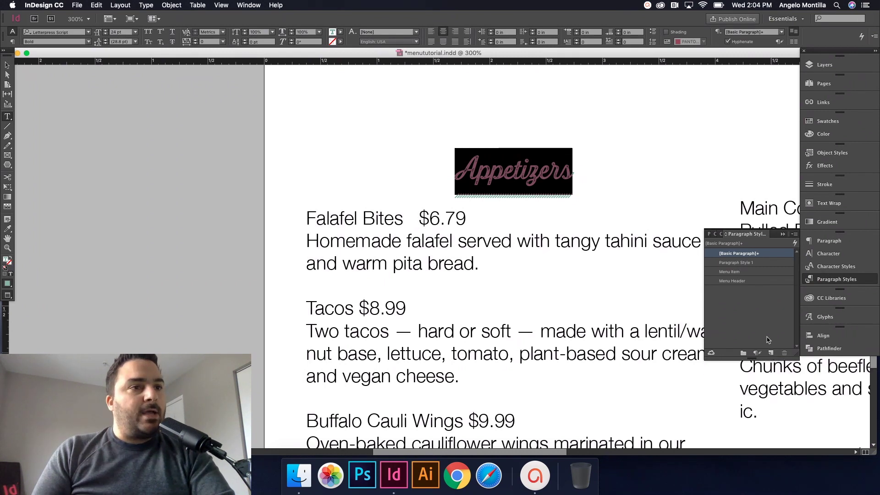
- Rename Paragraph Style 1 to 'Menu Header 2' in Paragraph Style Options
{"action": "double_click", "coordinate": [731, 266]}
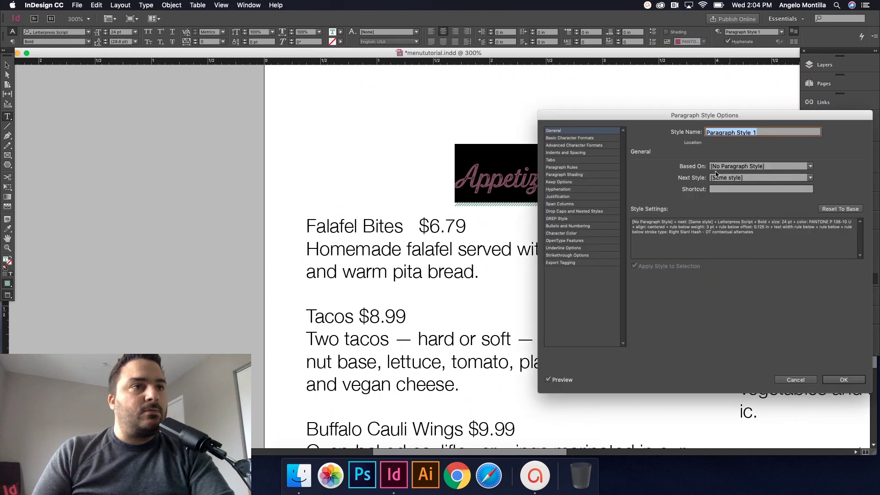
{"action": "mouse_move", "coordinate": [633, 116]}
{"action": "left_mouse_down"}
{"action": "mouse_move", "coordinate": [687, 149]}
{"action": "mouse_move", "coordinate": [641, 128]}
{"action": "left_mouse_up"}
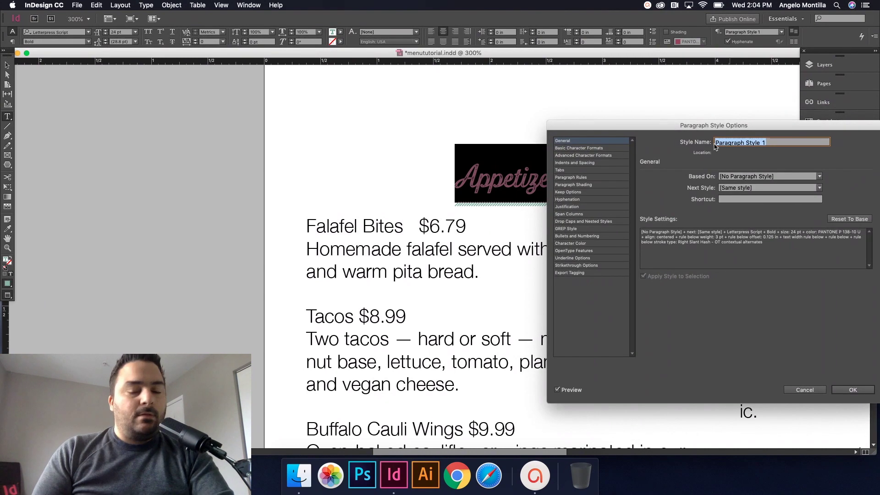
{"action": "type", "text": "Header"}
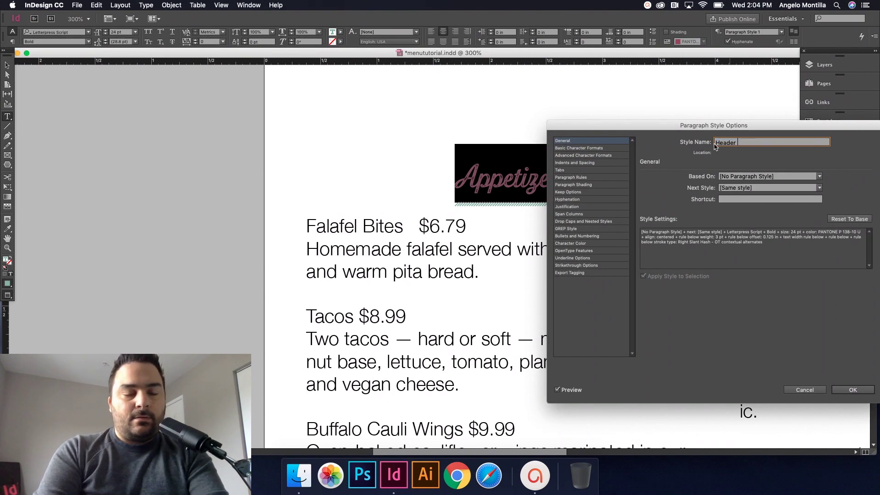
{"action": "key", "text": "super+a"}
{"action": "type", "text": "menu He"}
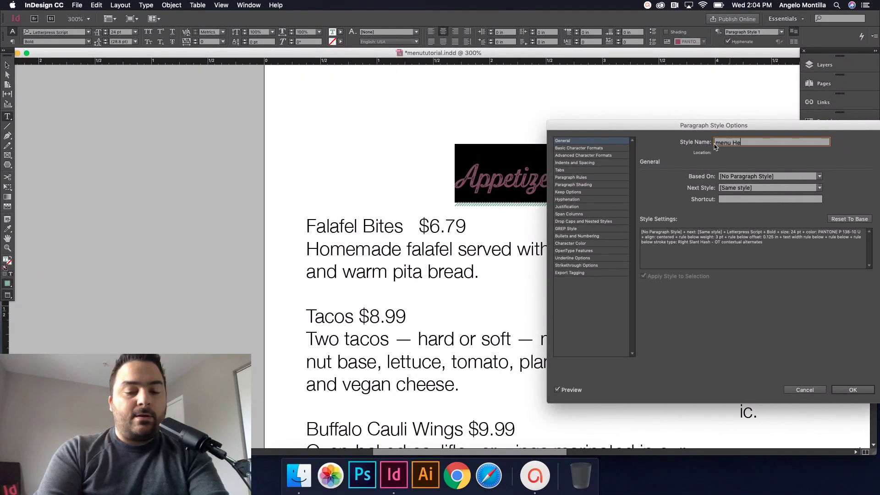
{"action": "type", "text": "ader 2"}
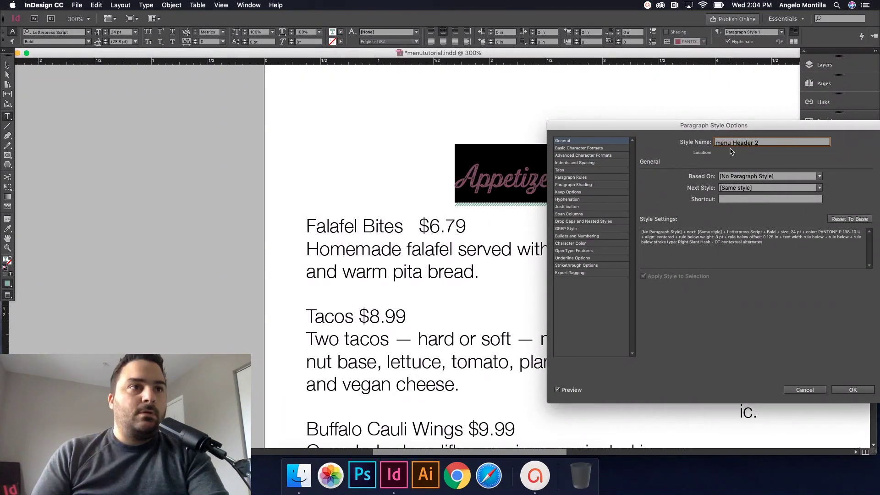
{"action": "left_click", "coordinate": [721, 143]}
{"action": "key", "text": "BackSpace"}
{"action": "type", "text": "M"}
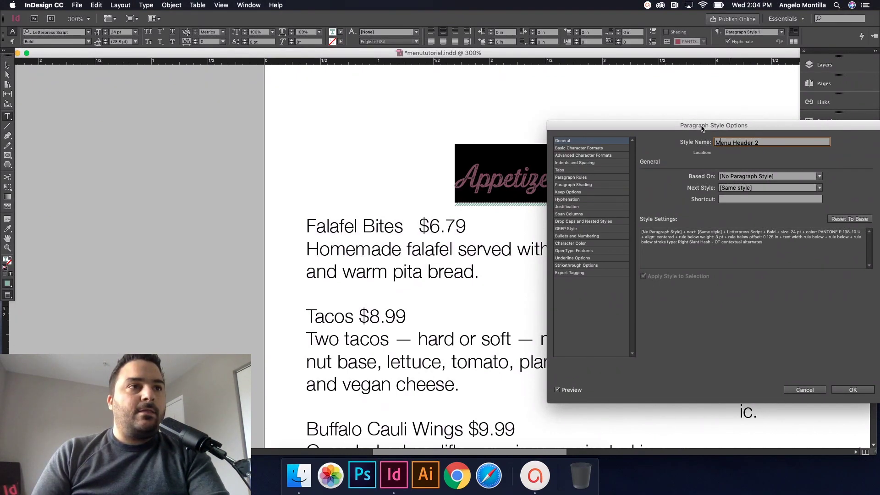
{"action": "left_click_drag", "start_coordinate": [702, 128], "coordinate": [578, 118]}
- Review Basic Character Formats (Letterpress Script 24 pt) and confirm the Menu Header 2 style
{"action": "left_click", "coordinate": [730, 379]}
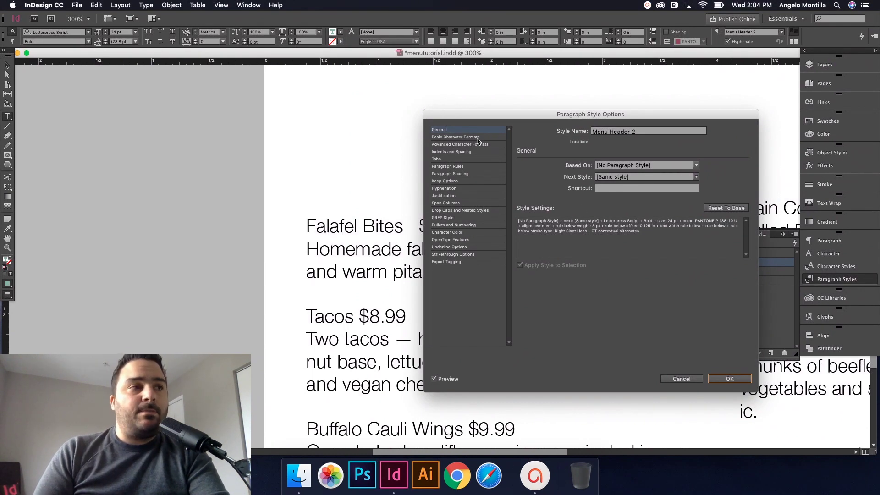
{"action": "left_click", "coordinate": [455, 137]}
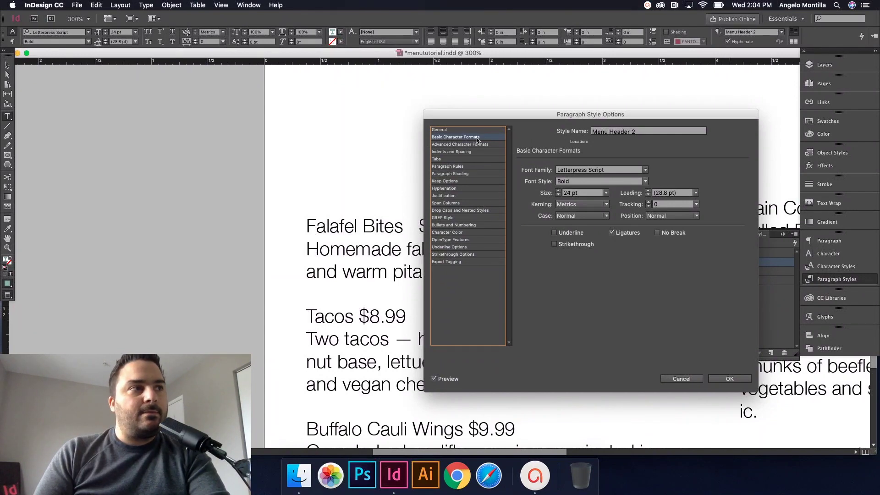
{"action": "left_click", "coordinate": [456, 132]}
{"action": "left_click", "coordinate": [729, 378]}
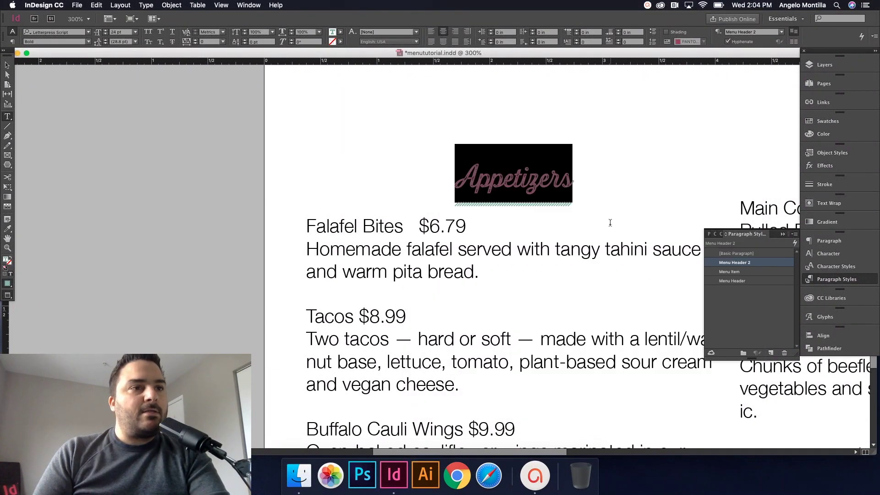
- Apply the Menu Header 2 paragraph style to the Sandwiches / Wraps heading
{"action": "left_click", "coordinate": [531, 207]}
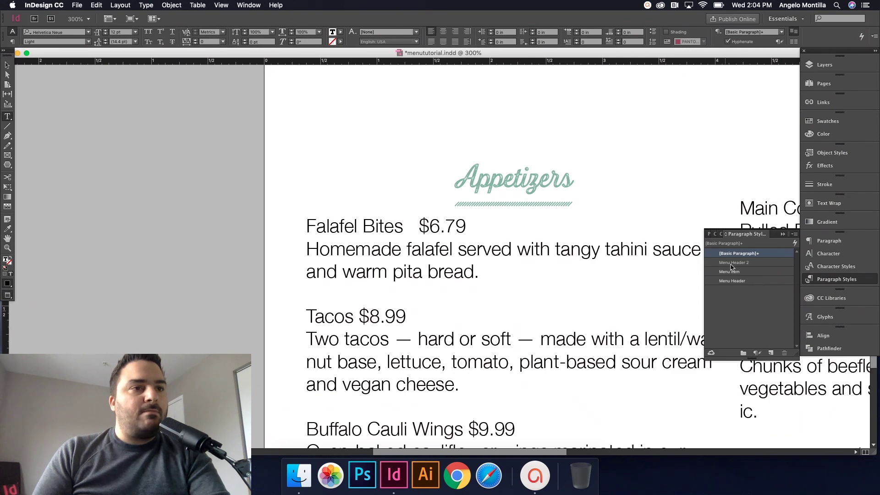
{"action": "scroll", "coordinate": [404, 314], "scroll_direction": "down", "scroll_amount": 10}
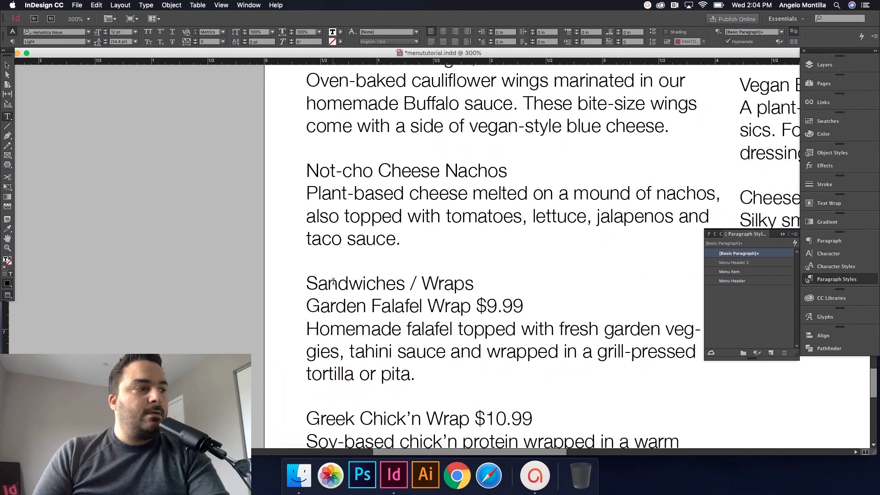
{"action": "left_click", "coordinate": [327, 281]}
{"action": "left_click", "coordinate": [737, 264]}
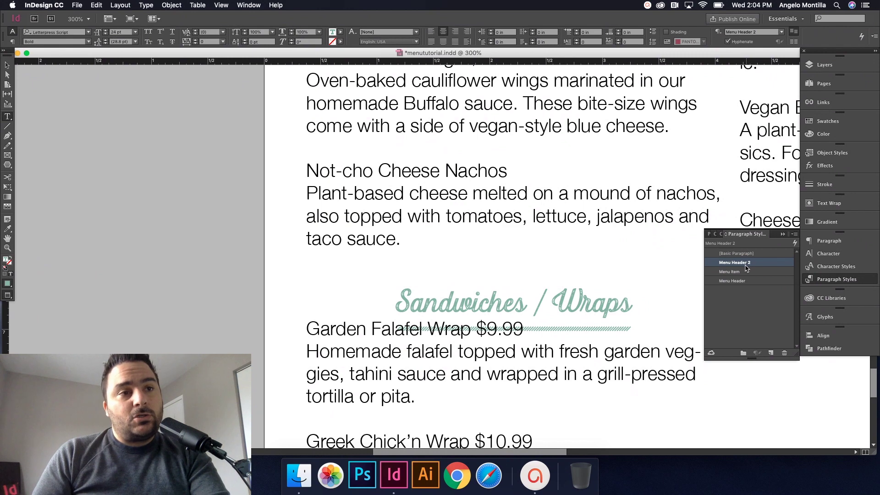
- Add two blank lines before Garden Falafel Wrap and zoom out to view more of the page
{"action": "left_click", "coordinate": [308, 327]}
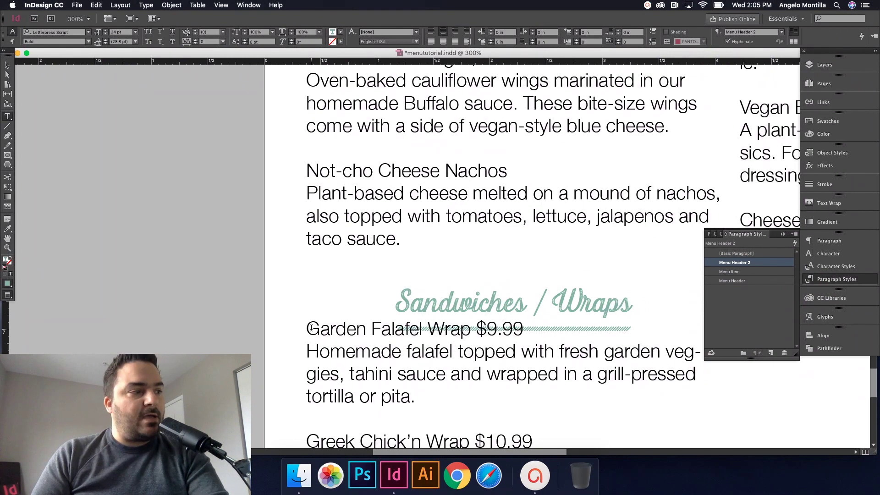
{"action": "key", "text": "Return"}
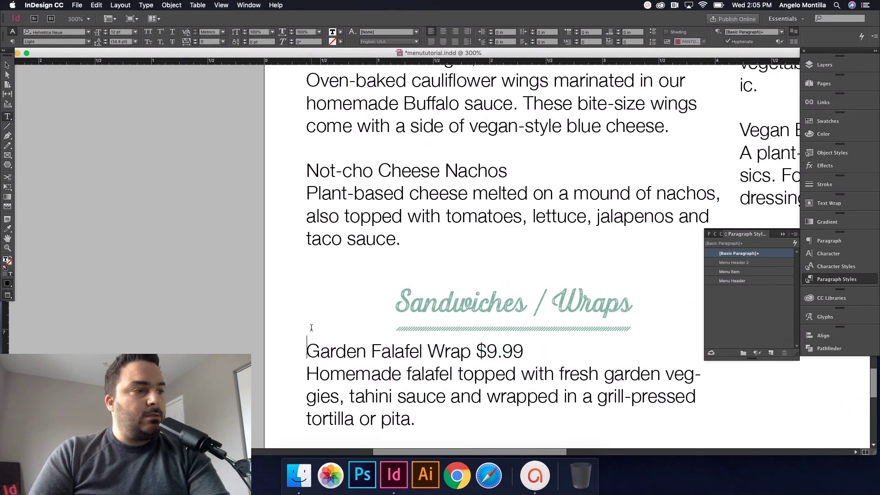
{"action": "key", "text": "Return"}
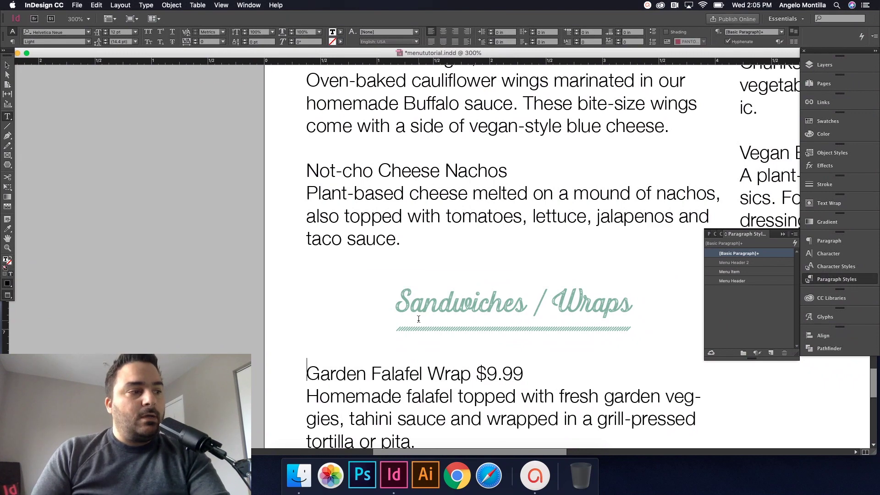
{"action": "key", "text": "Escape"}
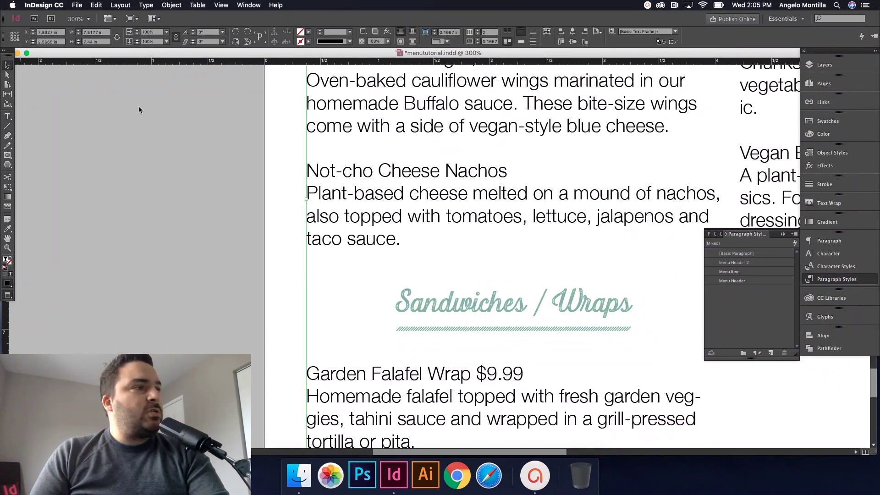
{"action": "key", "text": "super+minus"}
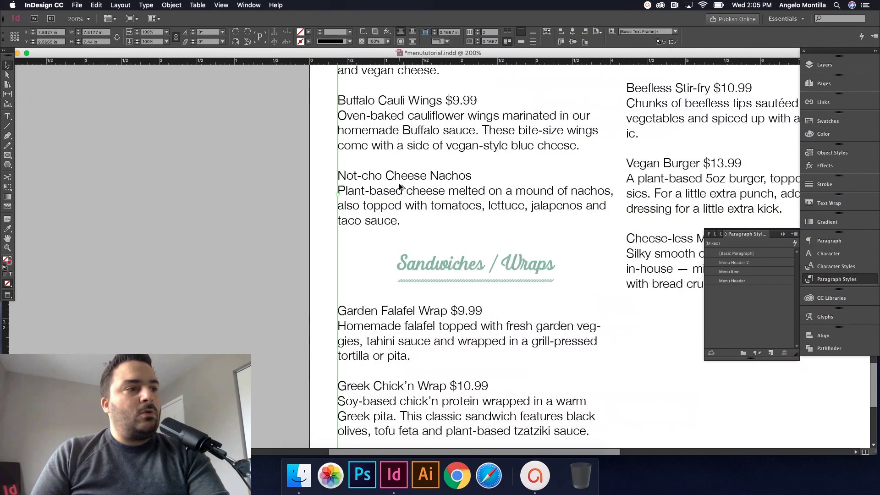
{"action": "left_click", "coordinate": [328, 235]}
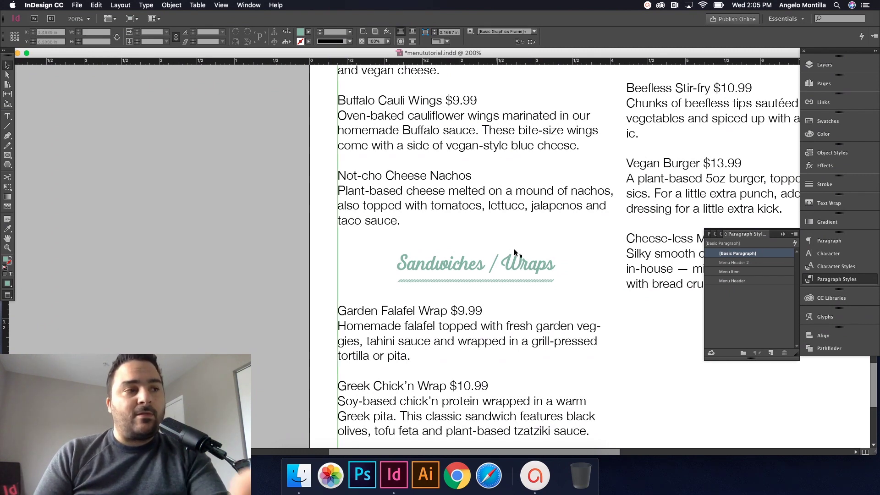
- Select the Sandwiches / Wraps heading text to inspect it, then return to Garden Falafel Wrap
{"action": "double_click", "coordinate": [553, 265]}
{"action": "left_click_drag", "start_coordinate": [554, 265], "coordinate": [389, 264]}
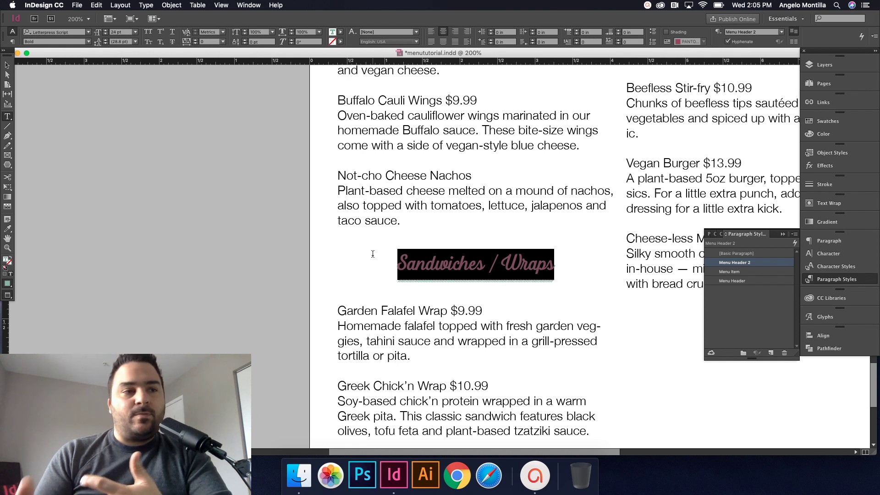
{"action": "left_click", "coordinate": [394, 295]}
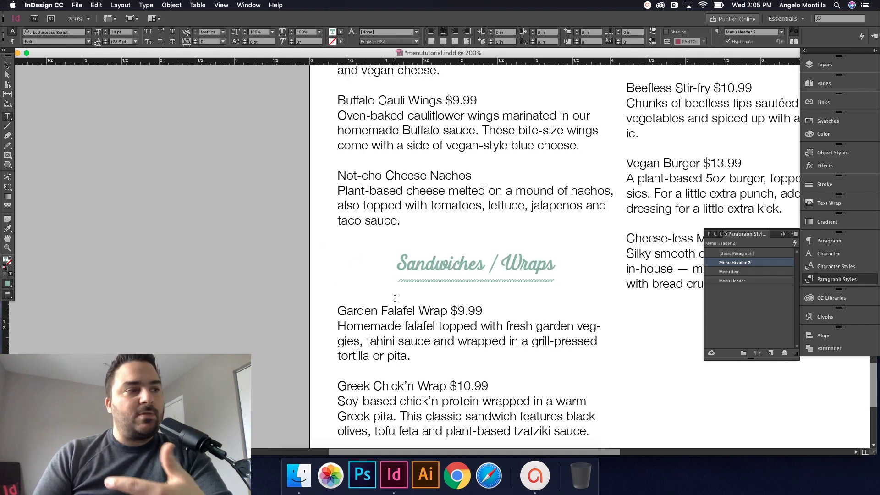
{"action": "left_click", "coordinate": [340, 312]}
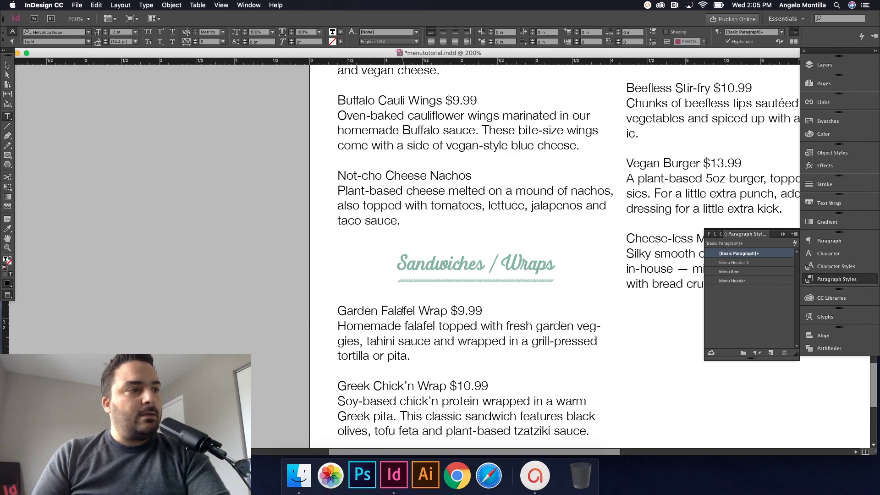
{"action": "scroll", "coordinate": [412, 298], "scroll_direction": "up", "scroll_amount": 5}
{"action": "scroll", "coordinate": [461, 290], "scroll_direction": "down", "scroll_amount": 5}
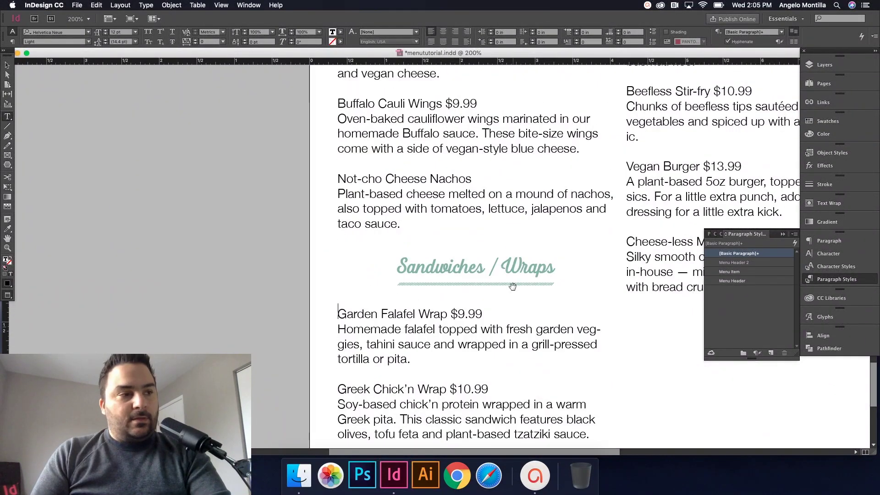
- Zoom out to 150% and apply the Menu Header 2 style to the Main Courses heading
{"action": "key", "text": "super+minus"}
{"action": "key", "text": "super+shift+End"}
{"action": "key", "text": "Right"}
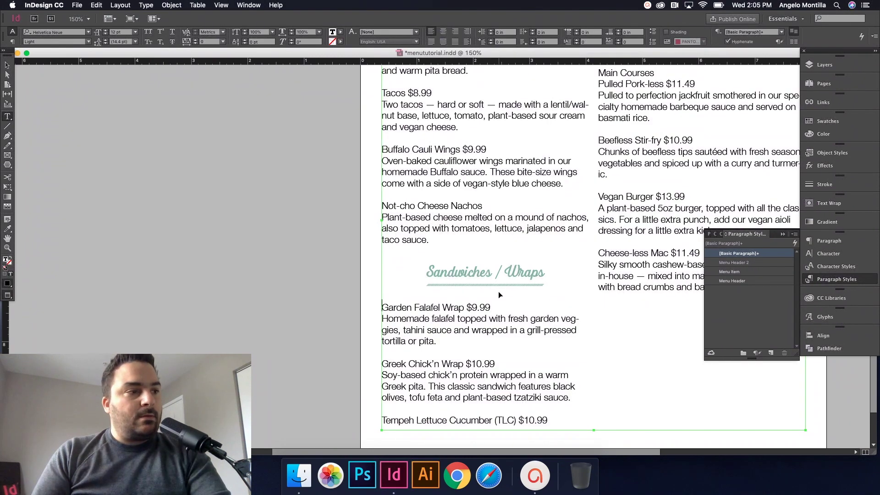
{"action": "scroll", "coordinate": [617, 192], "scroll_direction": "up", "scroll_amount": 4}
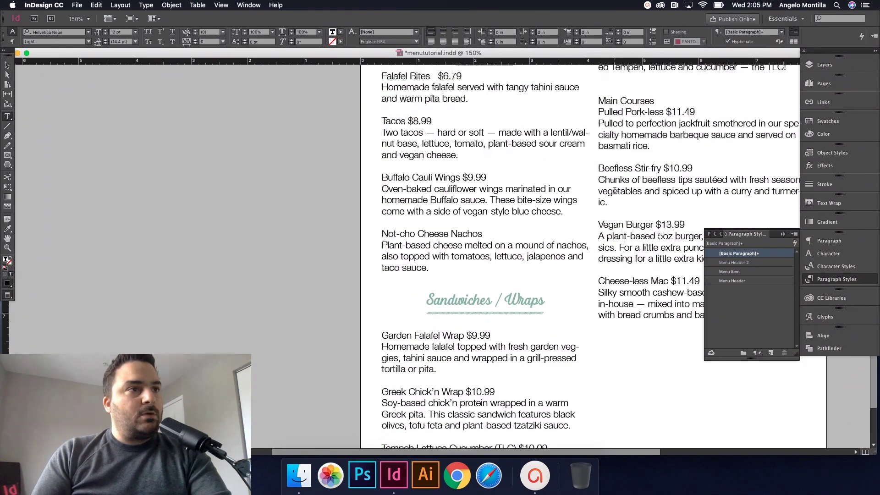
{"action": "left_click", "coordinate": [621, 165]}
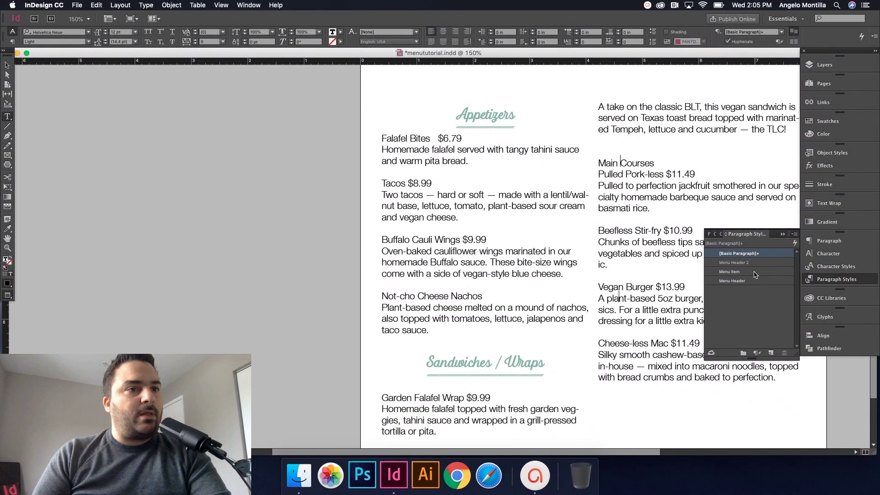
{"action": "left_click", "coordinate": [735, 263]}
- Add a blank line before Pulled Pork-less and collapse the Paragraph Styles panel
{"action": "left_click", "coordinate": [597, 185]}
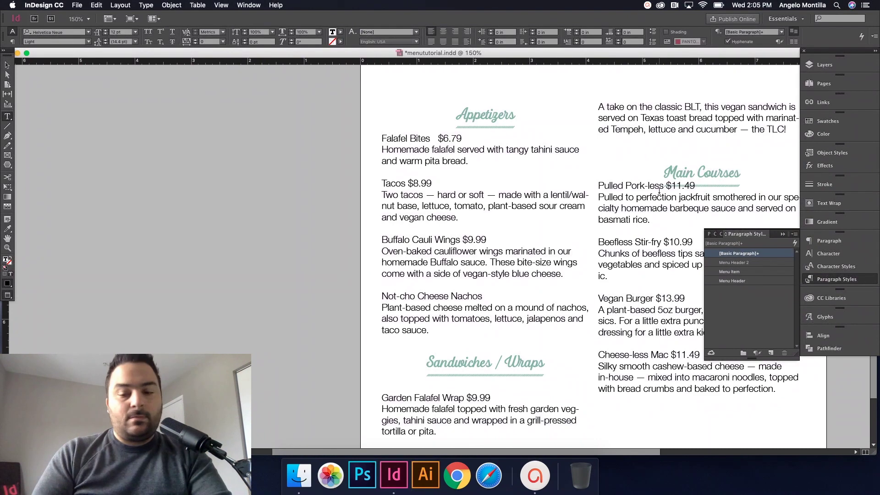
{"action": "key", "text": "Return"}
{"action": "key", "text": "Return"}
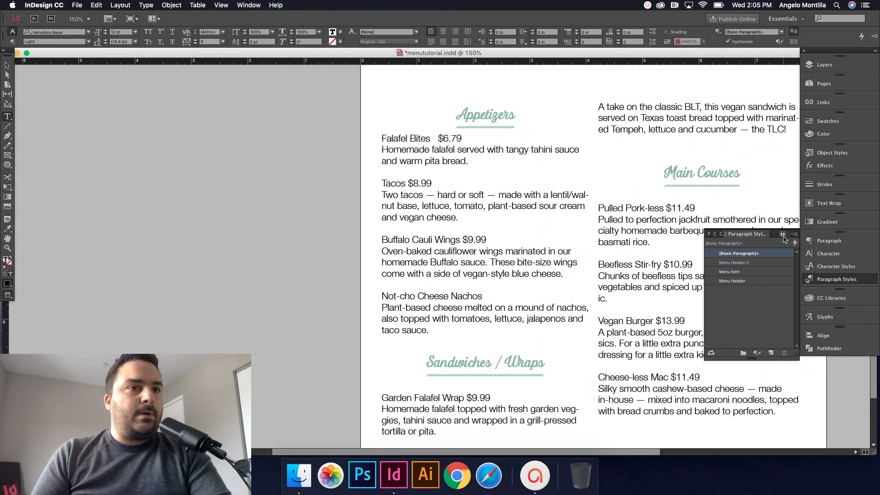
{"action": "left_click", "coordinate": [783, 233]}
{"action": "left_click", "coordinate": [7, 65]}
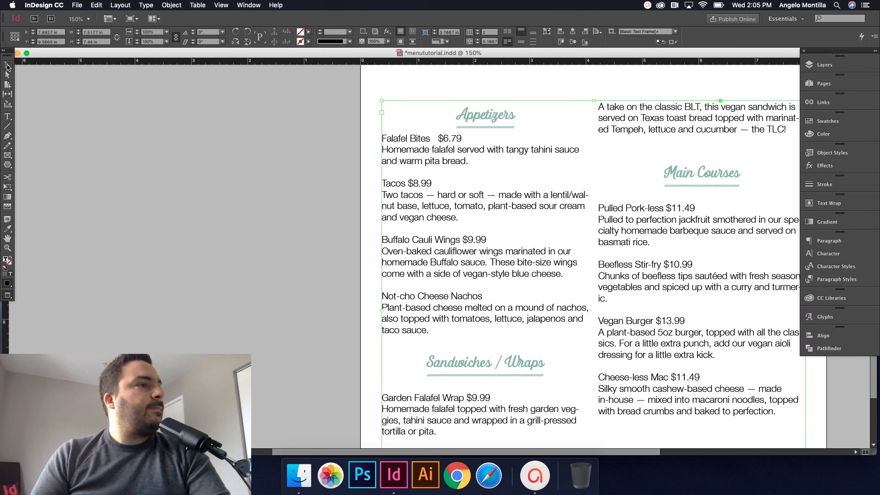
{"action": "left_click_drag", "start_coordinate": [460, 198], "coordinate": [351, 205]}
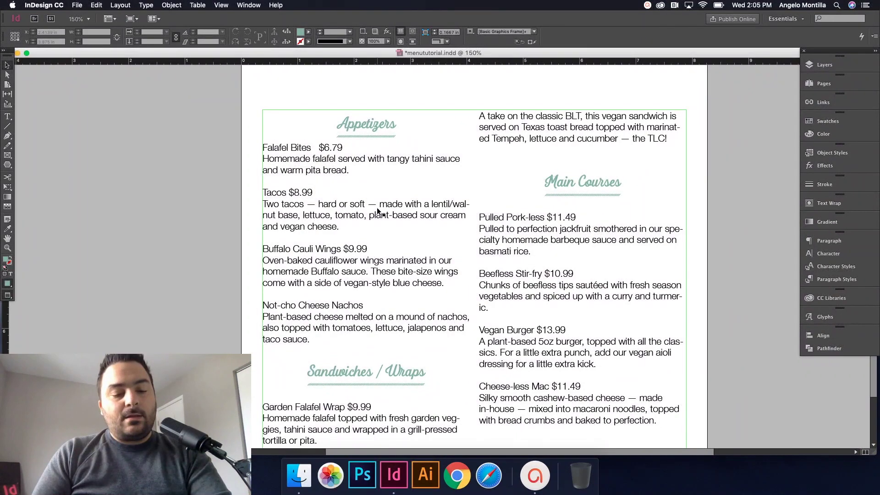
{"action": "scroll", "coordinate": [383, 211], "scroll_direction": "down", "scroll_amount": 1}
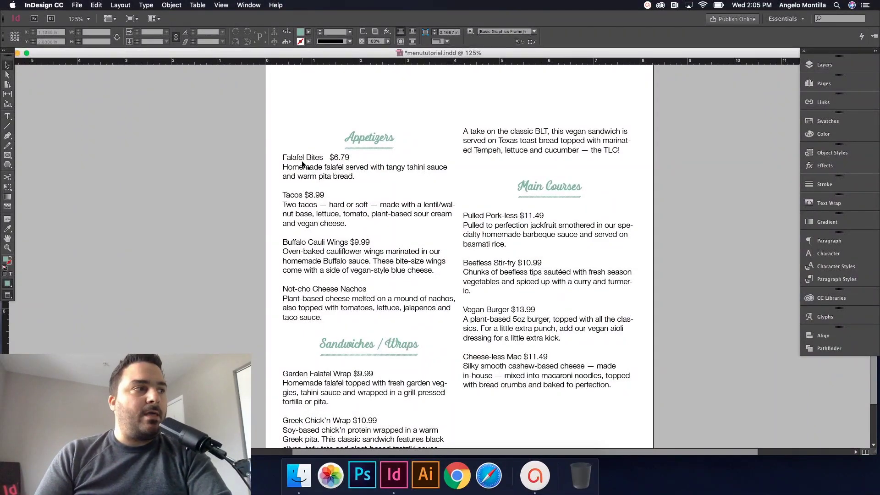
{"action": "double_click", "coordinate": [329, 163]}
- Zoom in on Appetizers and select the whole Falafel Bites $6.79 line
{"action": "left_click", "coordinate": [8, 65]}
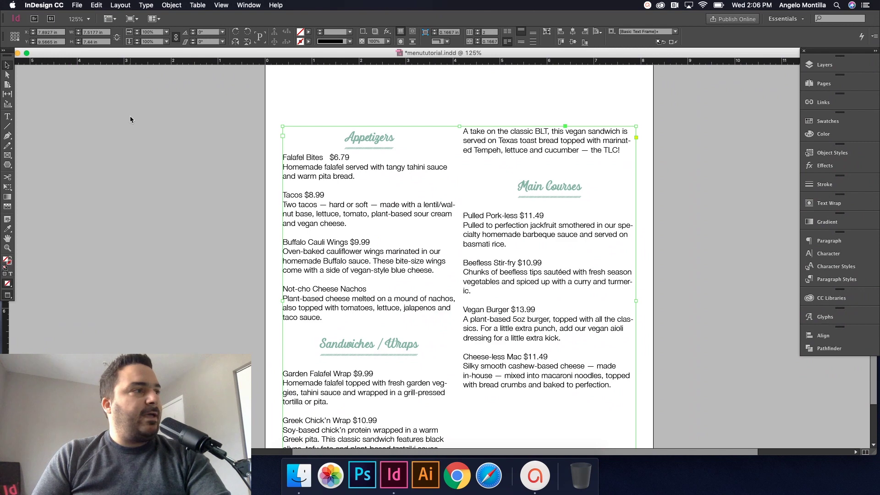
{"action": "key", "text": "super+4"}
{"action": "double_click", "coordinate": [336, 169]}
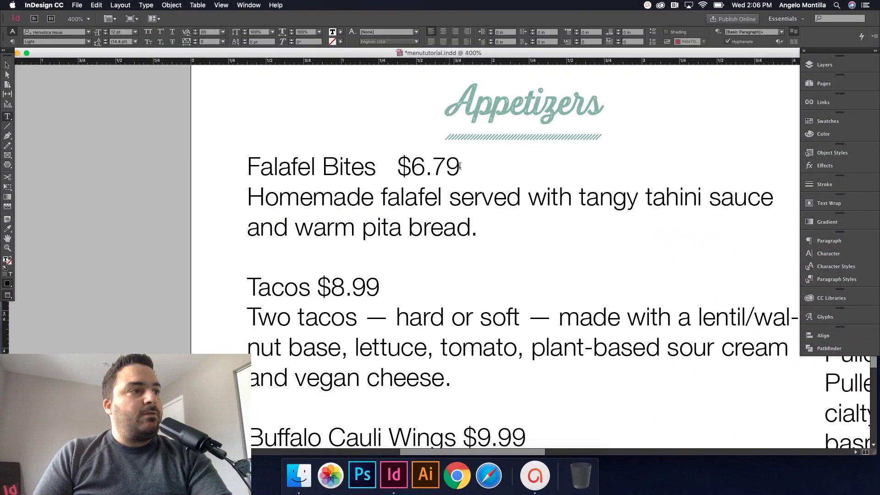
{"action": "triple_click", "coordinate": [335, 169]}
{"action": "left_click", "coordinate": [335, 167]}
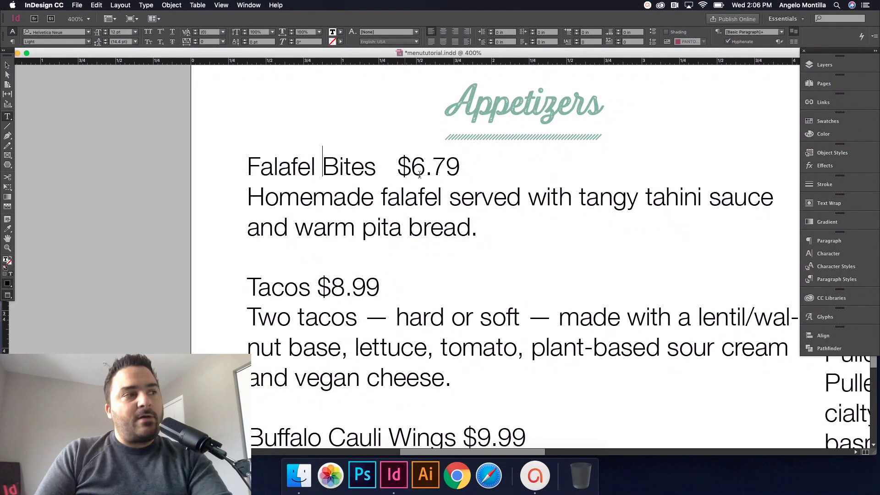
{"action": "left_click_drag", "start_coordinate": [398, 168], "coordinate": [372, 168]}
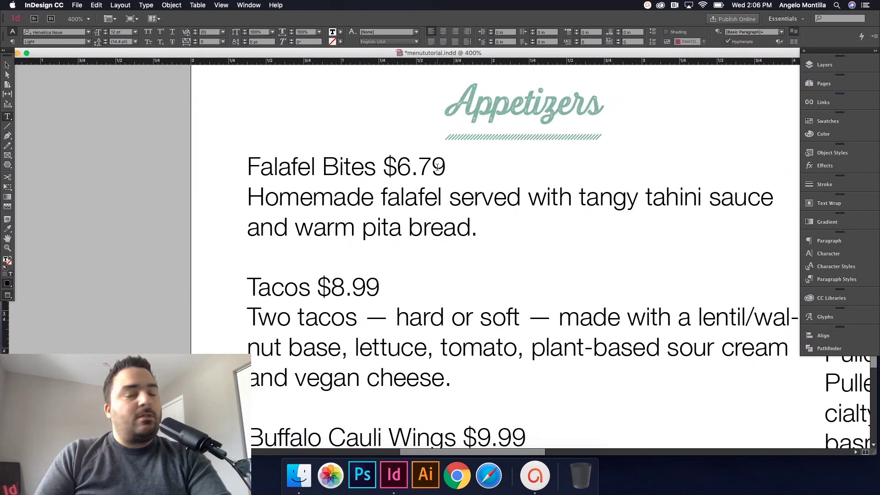
{"action": "left_click_drag", "start_coordinate": [449, 168], "coordinate": [238, 168]}
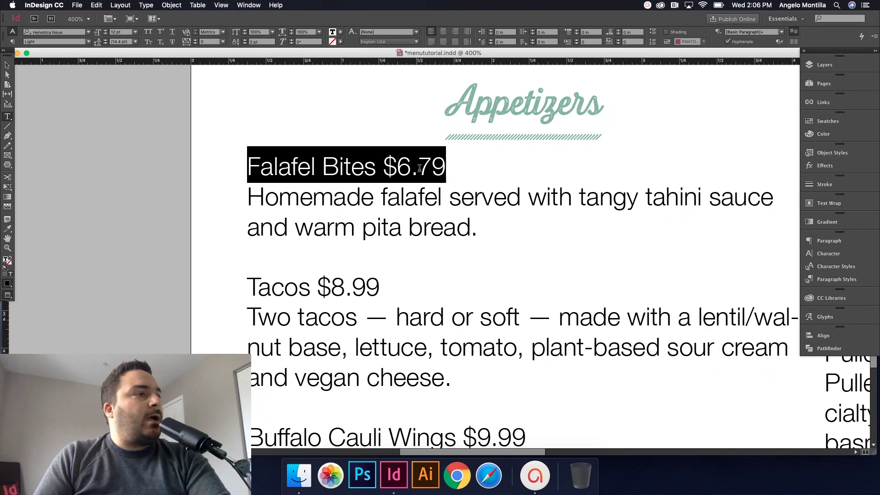
{"action": "left_click_drag", "start_coordinate": [445, 168], "coordinate": [248, 162]}
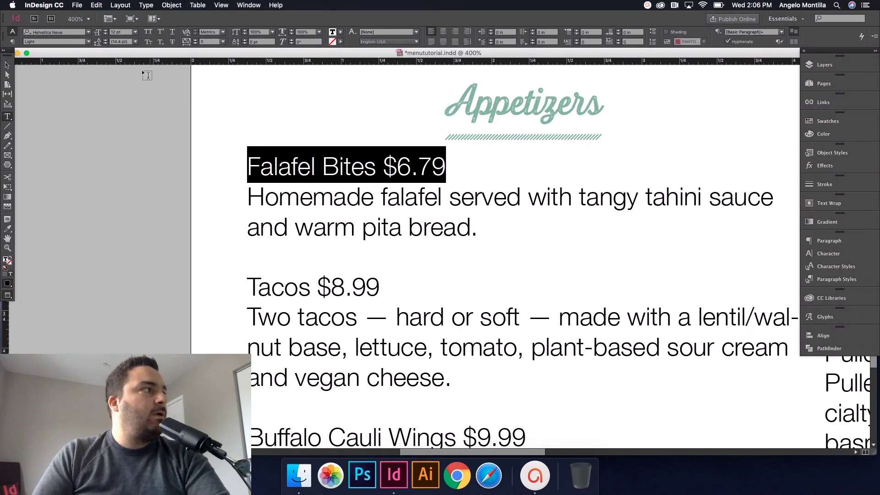
- Make the Falafel Bites line bold, delete the space before $6.79, and reselect the line
{"action": "left_click", "coordinate": [88, 41]}
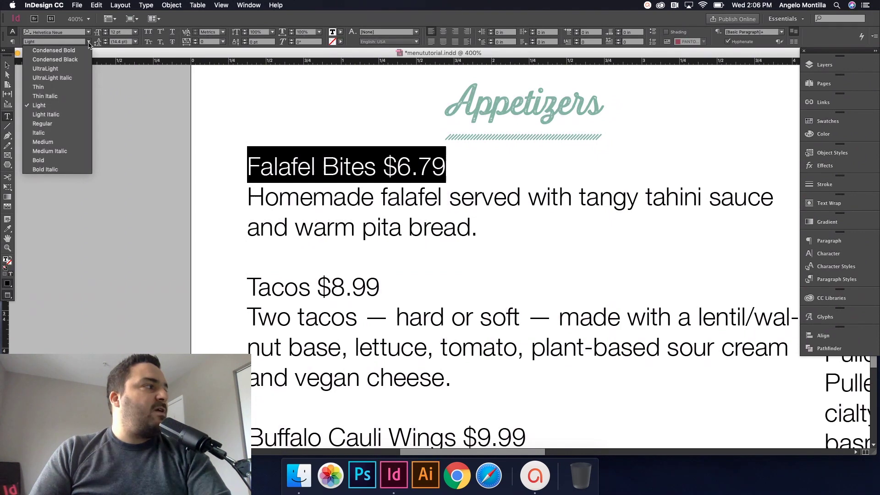
{"action": "left_click", "coordinate": [46, 162]}
{"action": "left_click", "coordinate": [378, 162]}
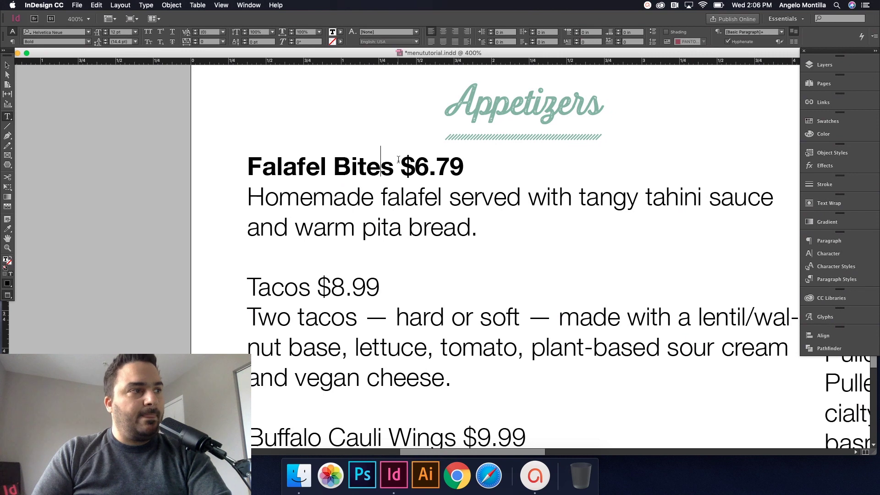
{"action": "left_click", "coordinate": [402, 165]}
{"action": "left_click_drag", "start_coordinate": [402, 165], "coordinate": [394, 169]}
{"action": "left_click", "coordinate": [402, 166]}
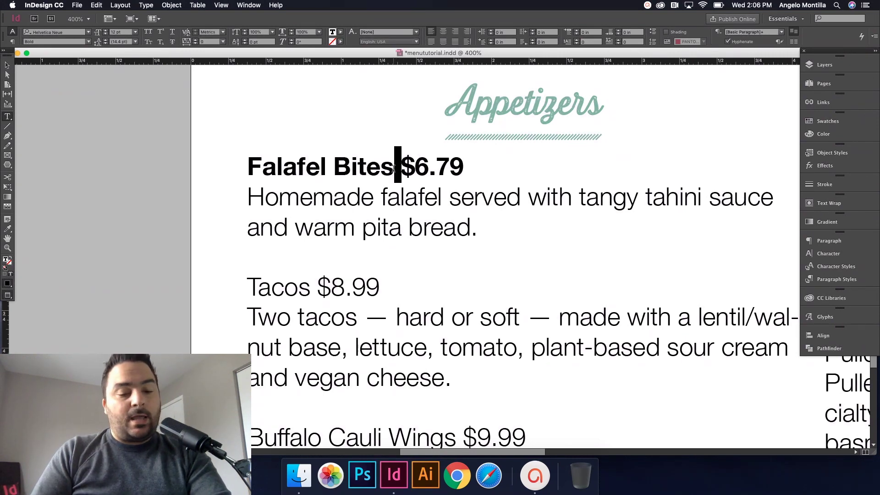
{"action": "key", "text": "BackSpace"}
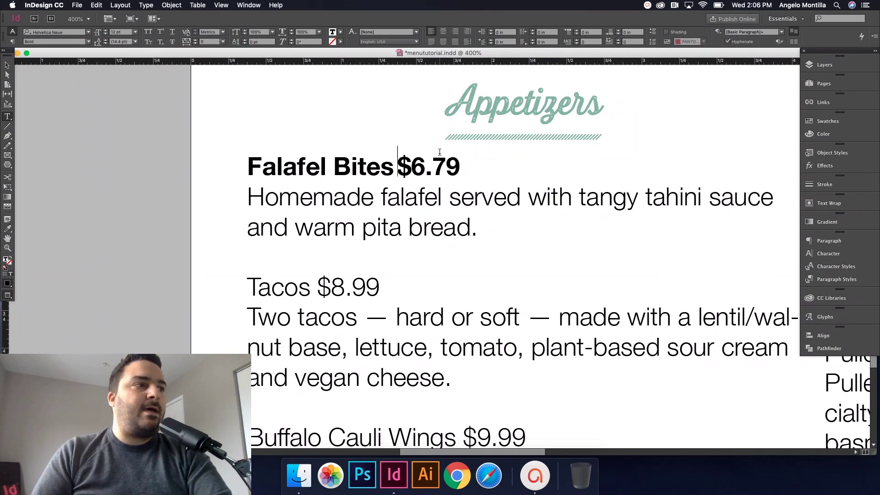
{"action": "left_click_drag", "start_coordinate": [462, 167], "coordinate": [244, 164]}
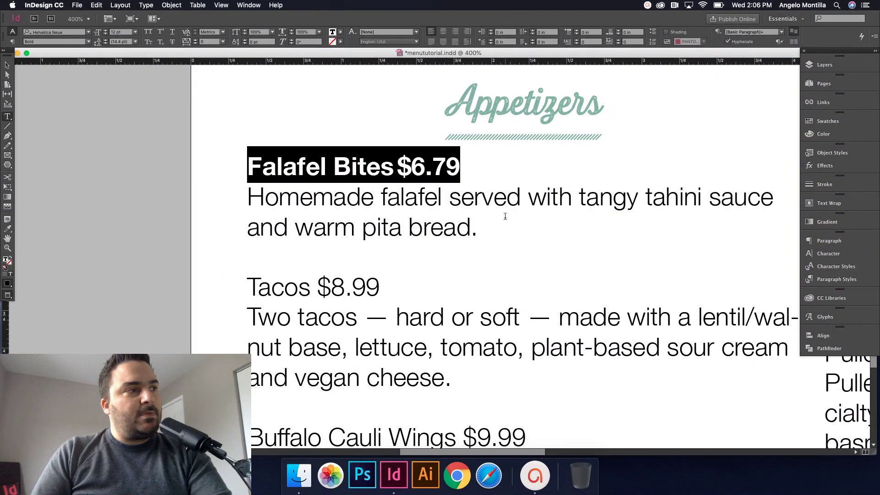
{"action": "key", "text": "super+minus"}
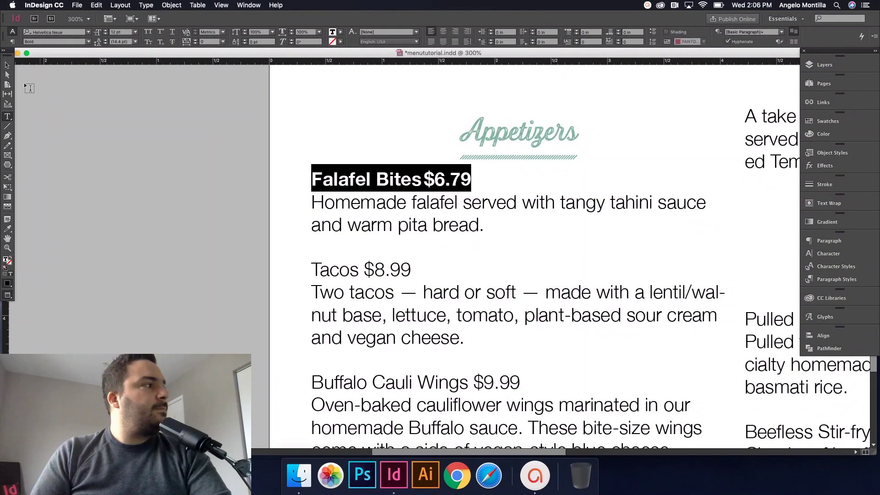
{"action": "left_click_drag", "start_coordinate": [471, 177], "coordinate": [291, 178]}
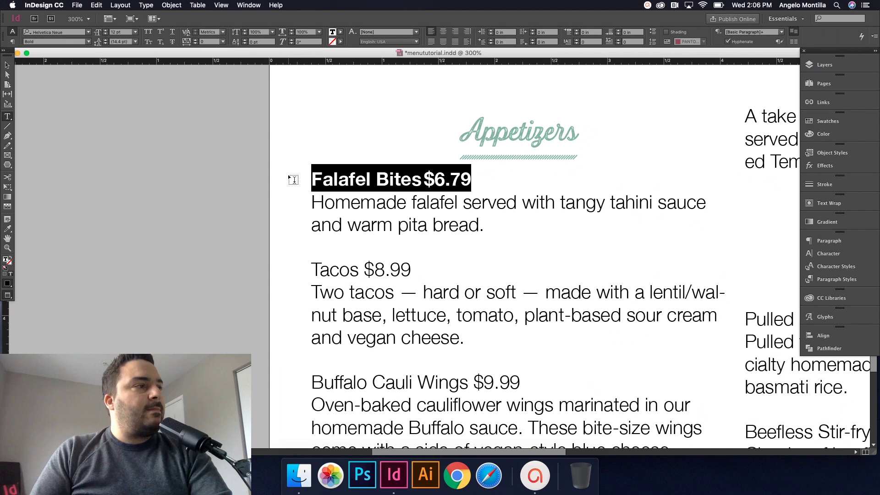
- Show the Tabs panel via Type > Tabs over the text frame and add a tab stop near 2.2 in
{"action": "left_click", "coordinate": [146, 5]}
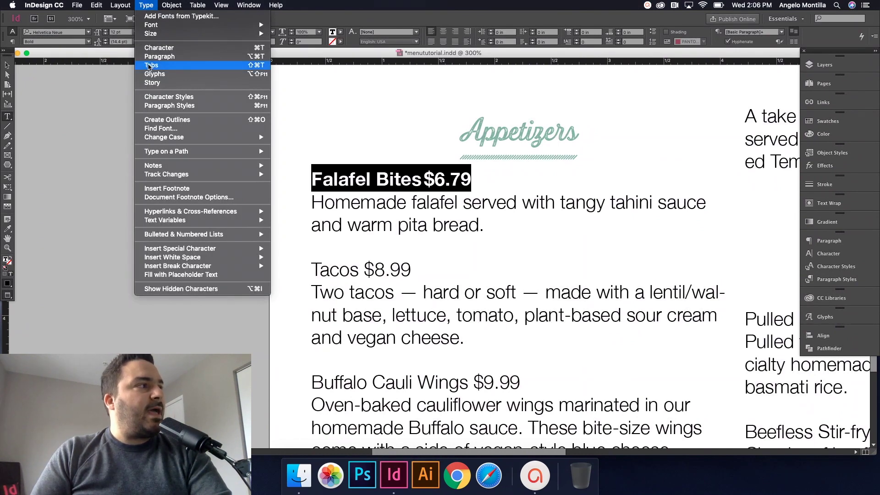
{"action": "left_click", "coordinate": [149, 65]}
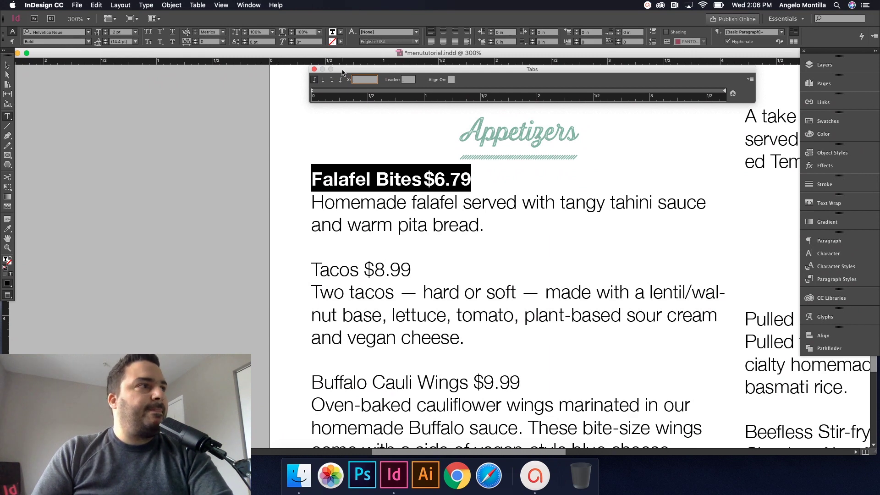
{"action": "left_click_drag", "start_coordinate": [345, 71], "coordinate": [345, 127]}
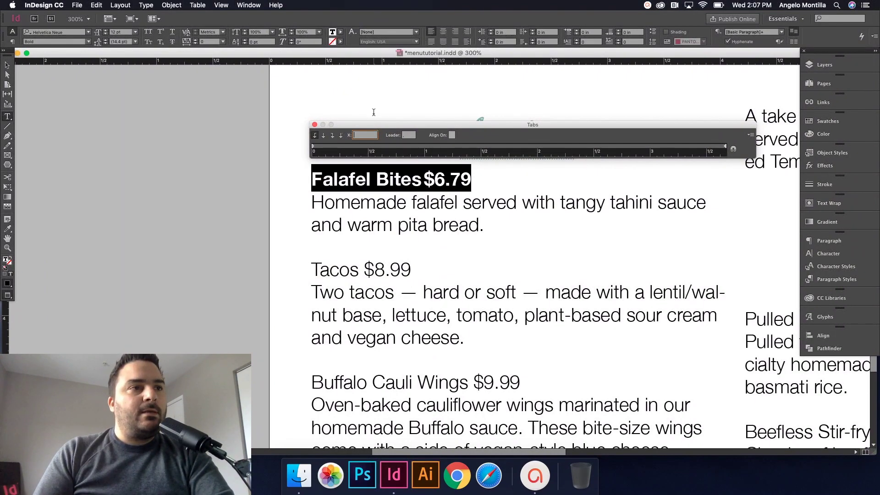
{"action": "left_click_drag", "start_coordinate": [495, 127], "coordinate": [262, 287]}
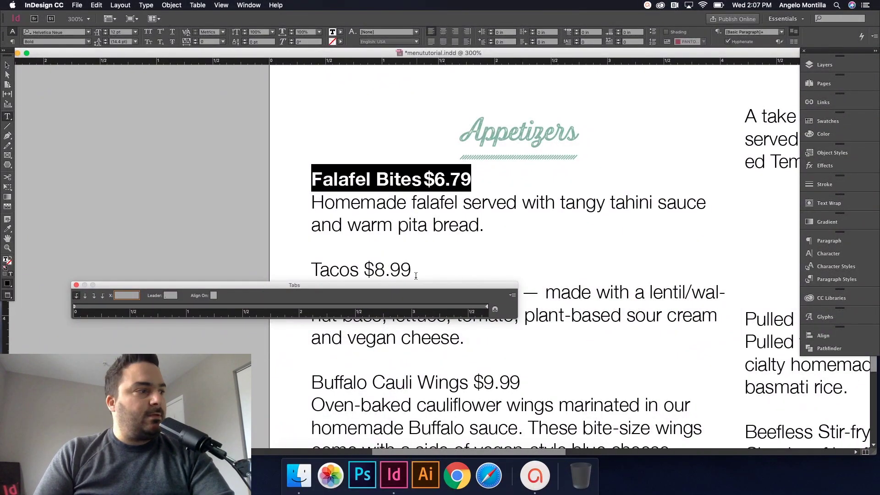
{"action": "left_click_drag", "start_coordinate": [268, 287], "coordinate": [505, 123]}
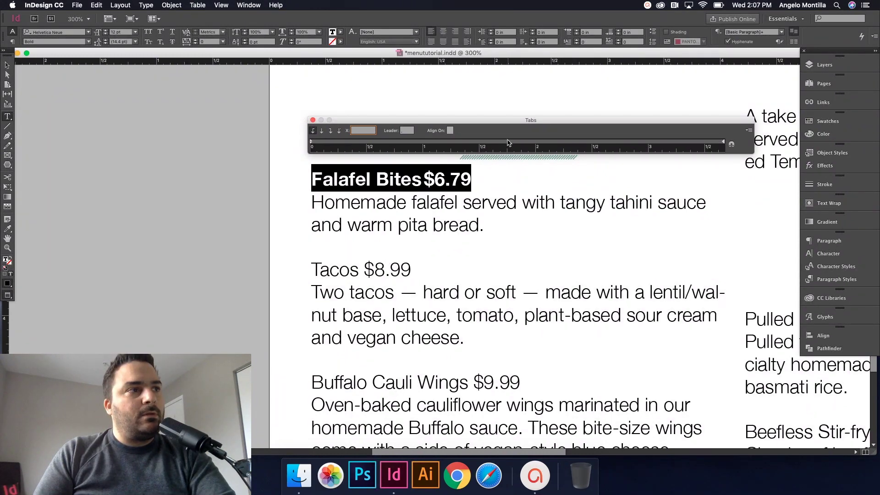
{"action": "left_click", "coordinate": [559, 143]}
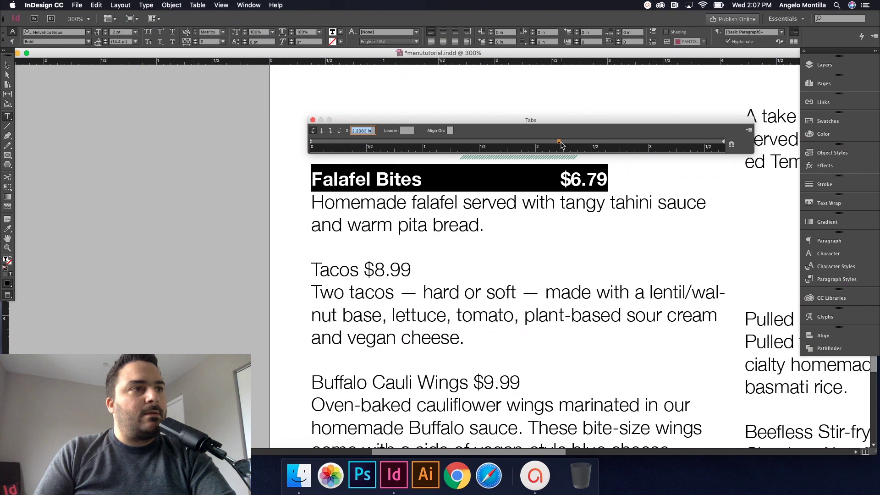
- Move the price tab stop to 2.625 in and give it a '.' dotted leader
{"action": "left_click_drag", "start_coordinate": [559, 142], "coordinate": [596, 143]}
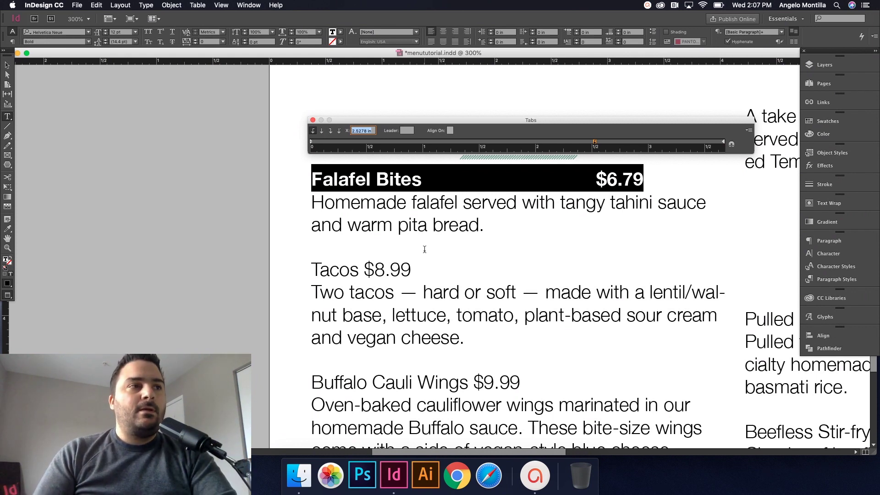
{"action": "left_click_drag", "start_coordinate": [594, 143], "coordinate": [606, 143]}
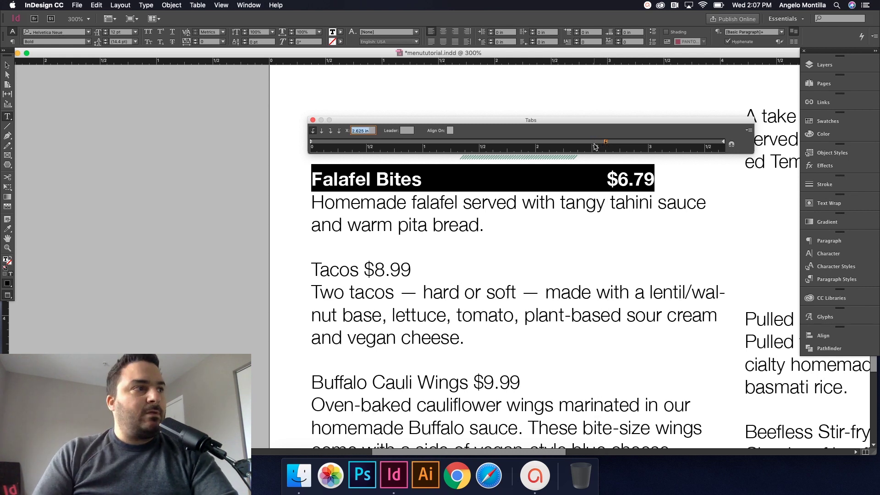
{"action": "left_click", "coordinate": [411, 131]}
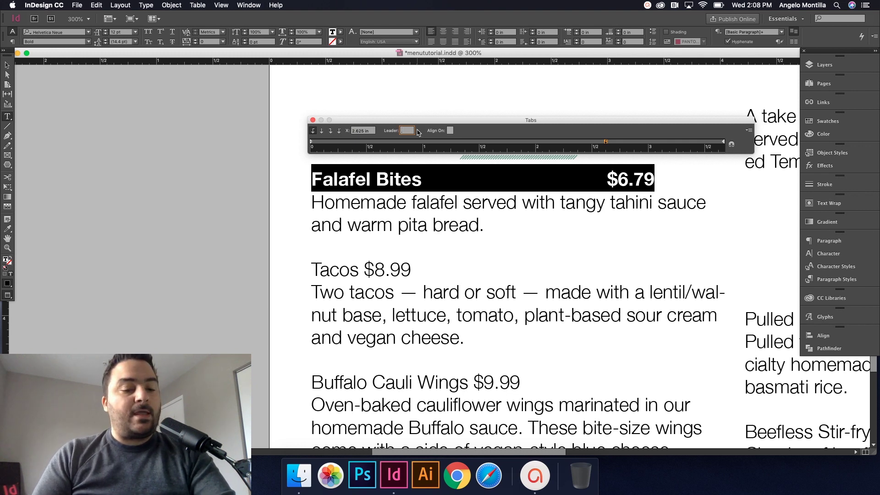
{"action": "type", "text": "."}
{"action": "key", "text": "Return"}
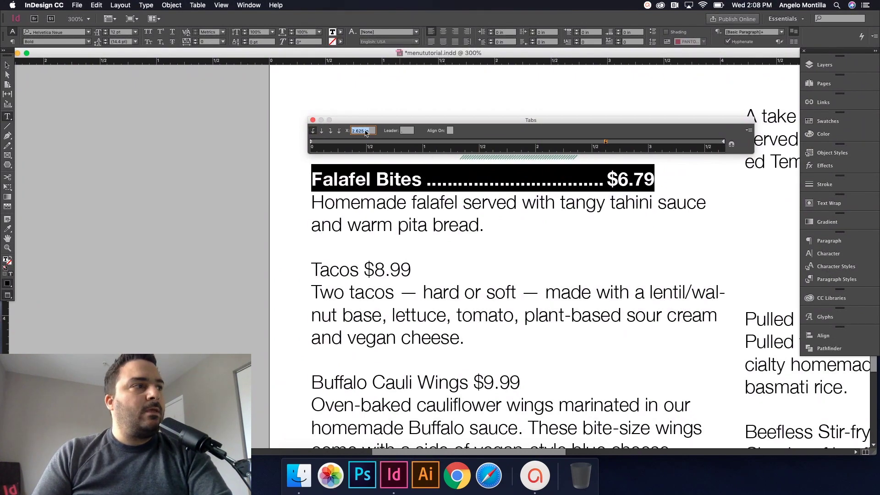
- Close the Tabs panel and delete the tab, so Falafel Bites runs straight into $6.79
{"action": "left_click", "coordinate": [313, 120]}
{"action": "left_click", "coordinate": [433, 183]}
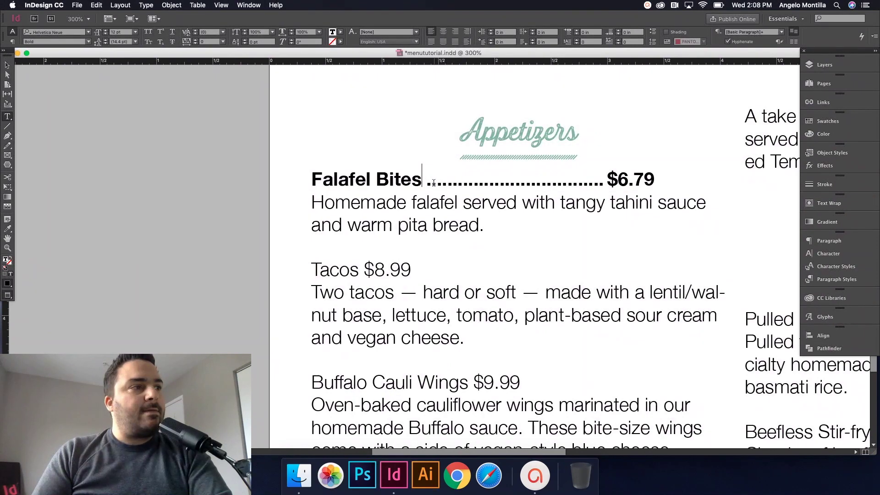
{"action": "key", "text": "BackSpace"}
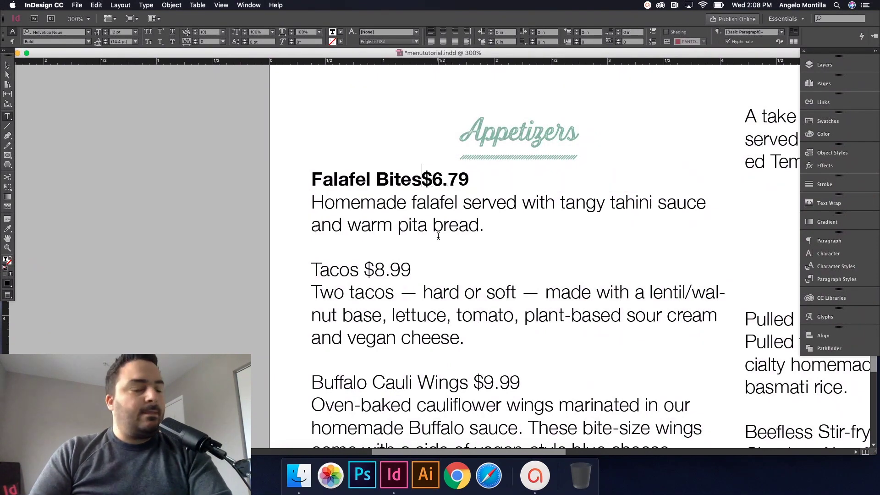
- Restore the dotted leader with undo and select the whole Falafel Bites line
{"action": "key", "text": "super+z"}
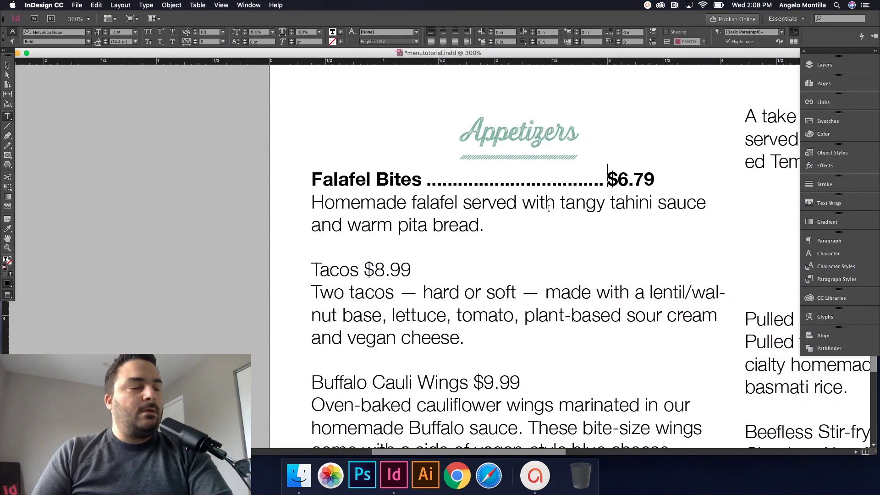
{"action": "key", "text": "End"}
{"action": "key", "text": "shift+Left"}
{"action": "key", "text": "shift+Left"}
{"action": "key", "text": "shift+Left"}
{"action": "key", "text": "shift+Left"}
{"action": "left_click_drag", "start_coordinate": [554, 182], "coordinate": [314, 172]}
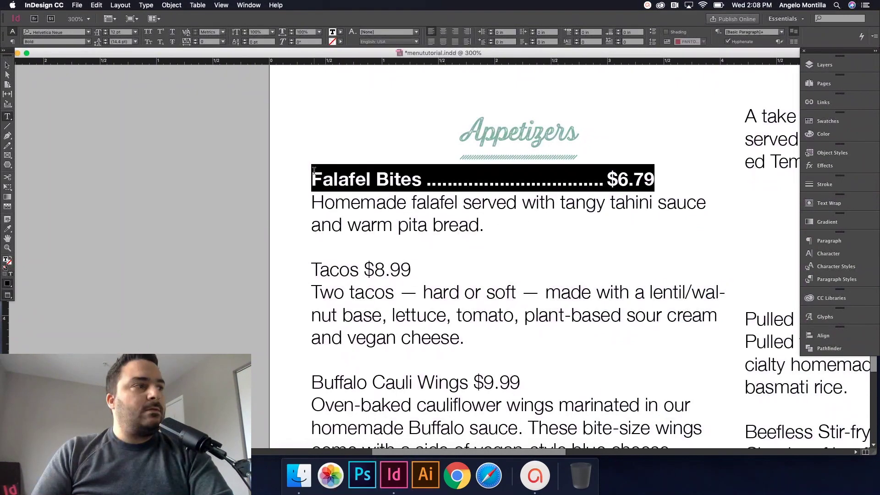
{"action": "key", "text": "super+shift+z"}
{"action": "key", "text": "super+z"}
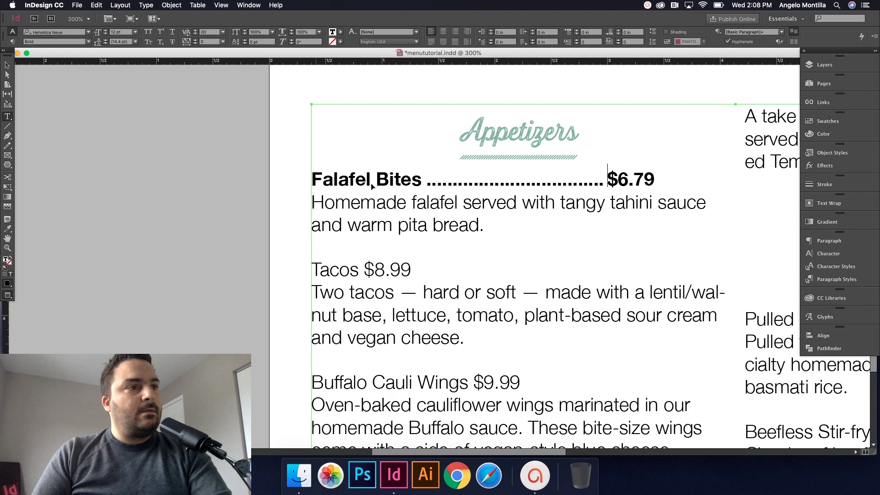
{"action": "key", "text": "End"}
{"action": "key", "text": "shift+Left"}
{"action": "key", "text": "shift+Left"}
{"action": "key", "text": "shift+Left"}
{"action": "key", "text": "shift+Left"}
{"action": "key", "text": "shift+Left"}
{"action": "key", "text": "shift+Left"}
{"action": "left_click_drag", "start_coordinate": [388, 173], "coordinate": [309, 173]}
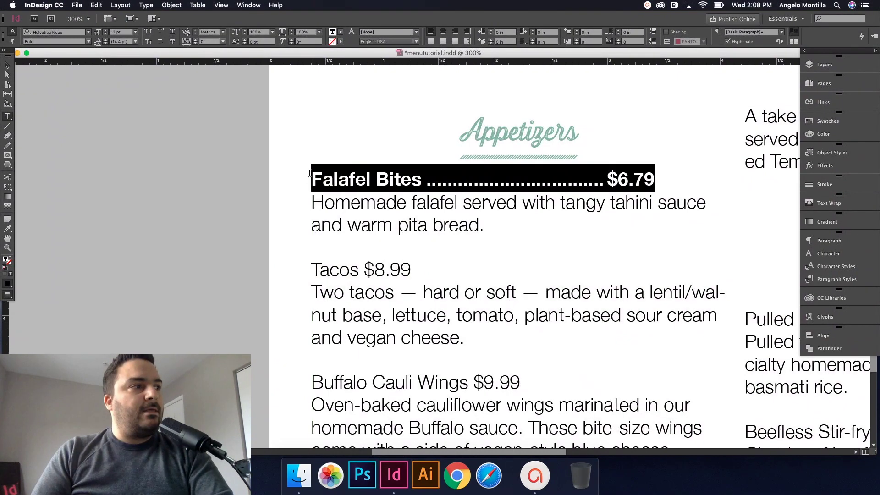
- Create a new paragraph style from the line, name it 'Menu Item 2', and confirm it
{"action": "left_click", "coordinate": [831, 280]}
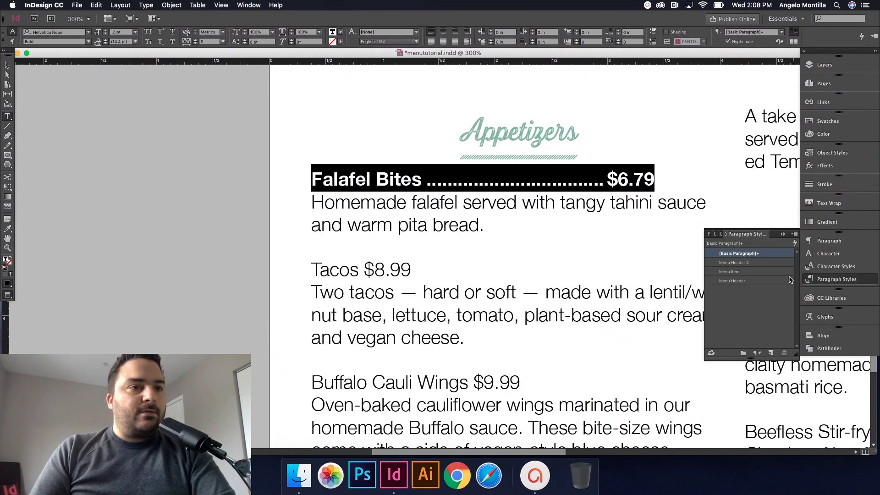
{"action": "left_click", "coordinate": [771, 353]}
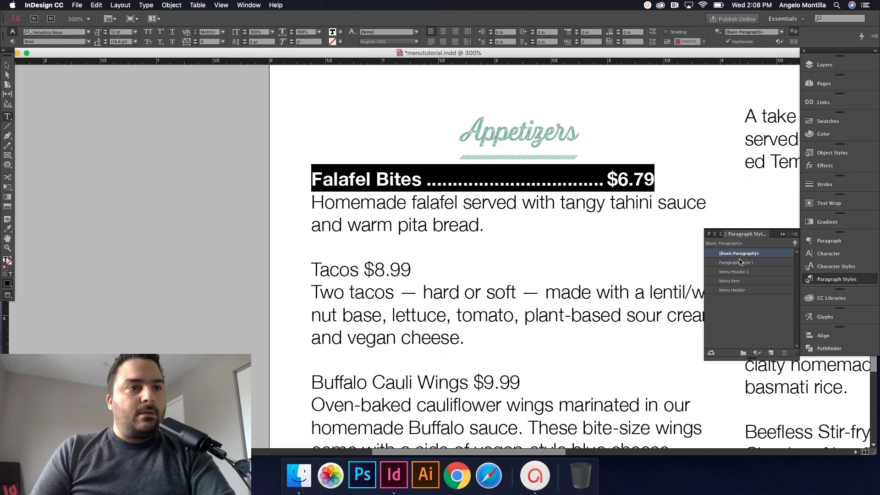
{"action": "double_click", "coordinate": [737, 263]}
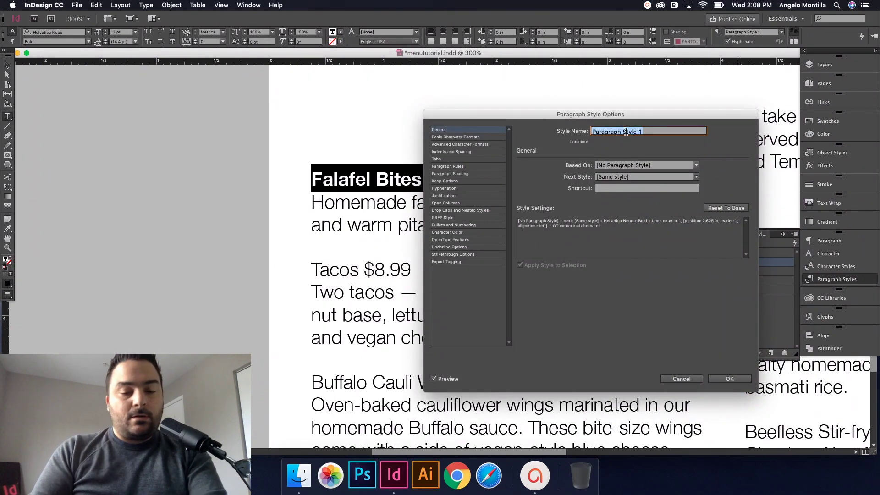
{"action": "type", "text": "Food"}
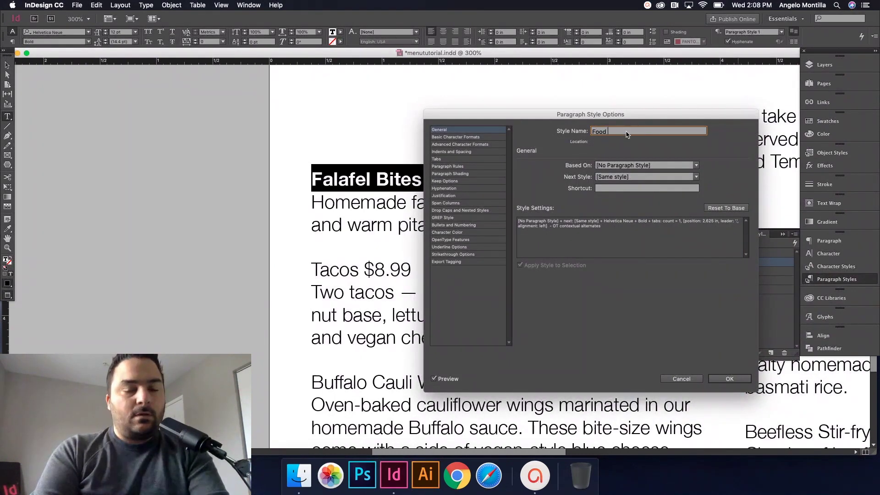
{"action": "type", "text": " Item 2"}
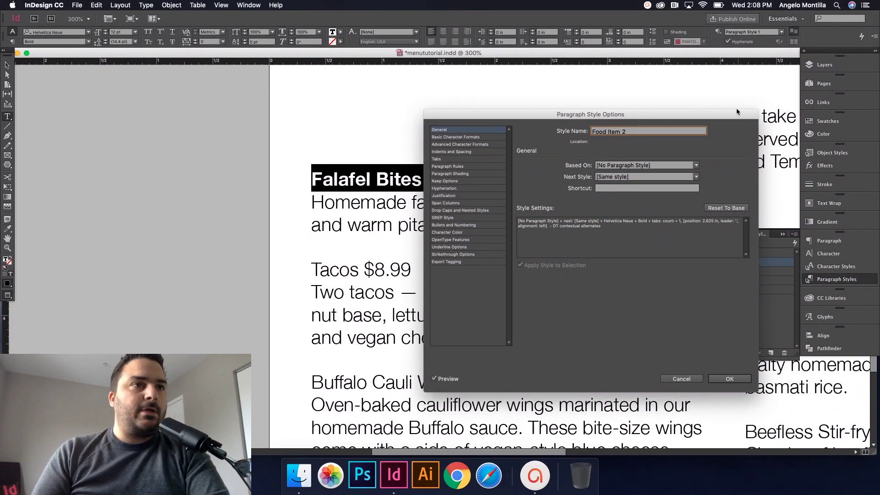
{"action": "mouse_move", "coordinate": [712, 116]}
{"action": "left_mouse_down"}
{"action": "mouse_move", "coordinate": [609, 118]}
{"action": "mouse_move", "coordinate": [721, 115]}
{"action": "left_mouse_up"}
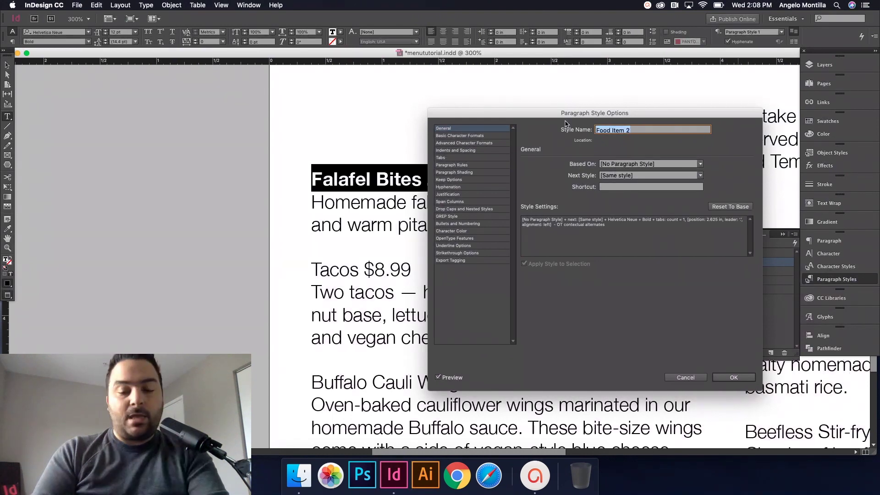
{"action": "type", "text": "Menu Item 2"}
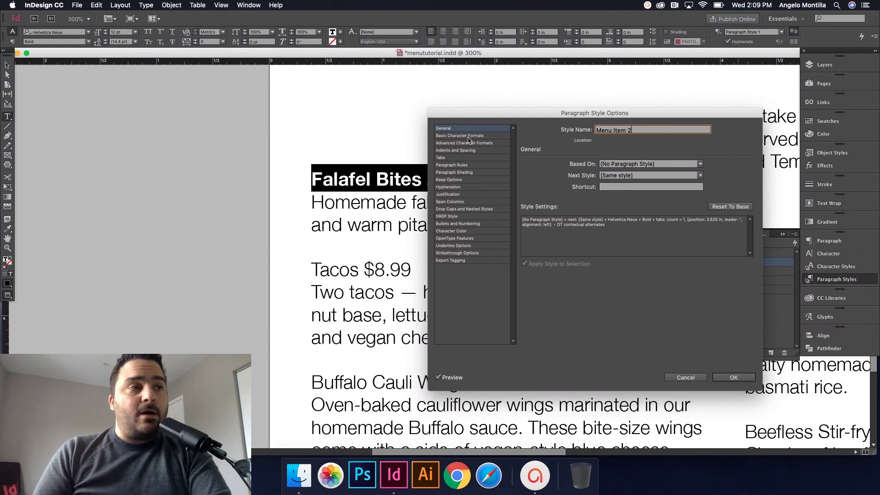
{"action": "left_click", "coordinate": [468, 137]}
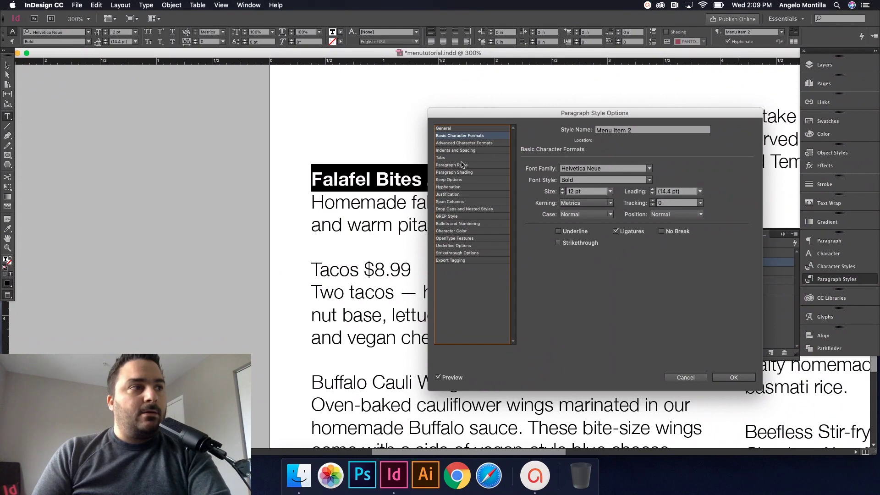
{"action": "left_click", "coordinate": [462, 159]}
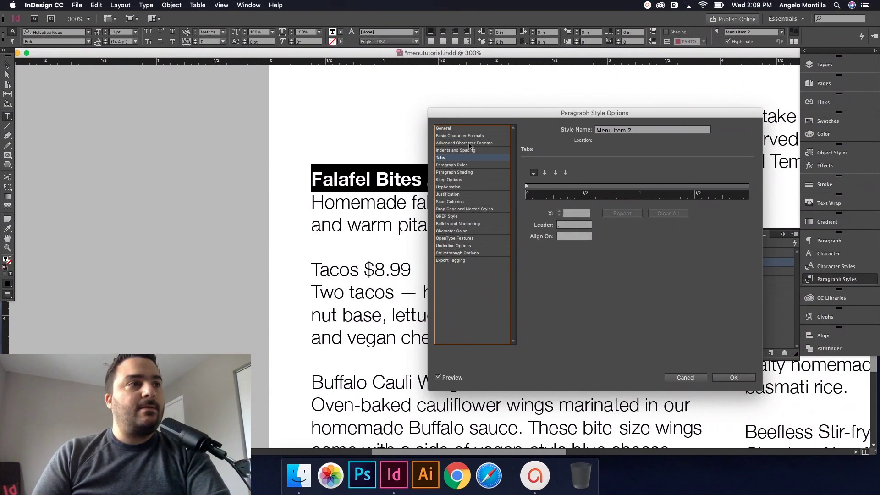
{"action": "left_click", "coordinate": [453, 129]}
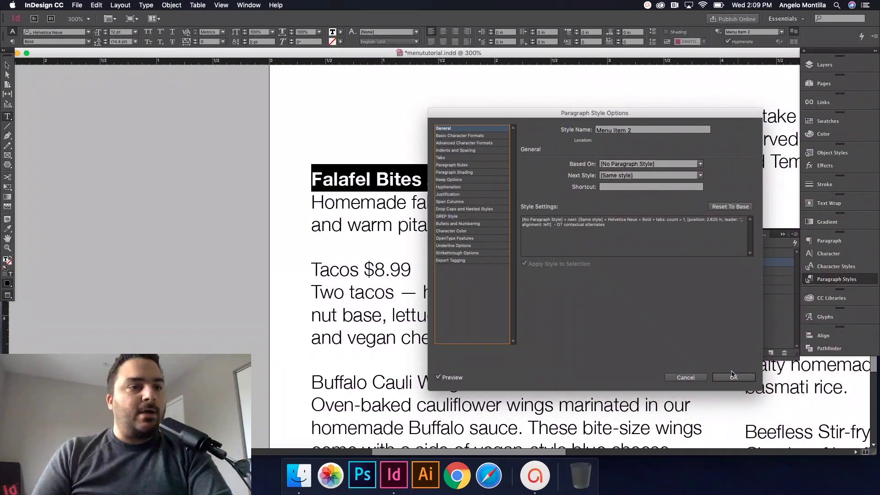
{"action": "left_click", "coordinate": [734, 378]}
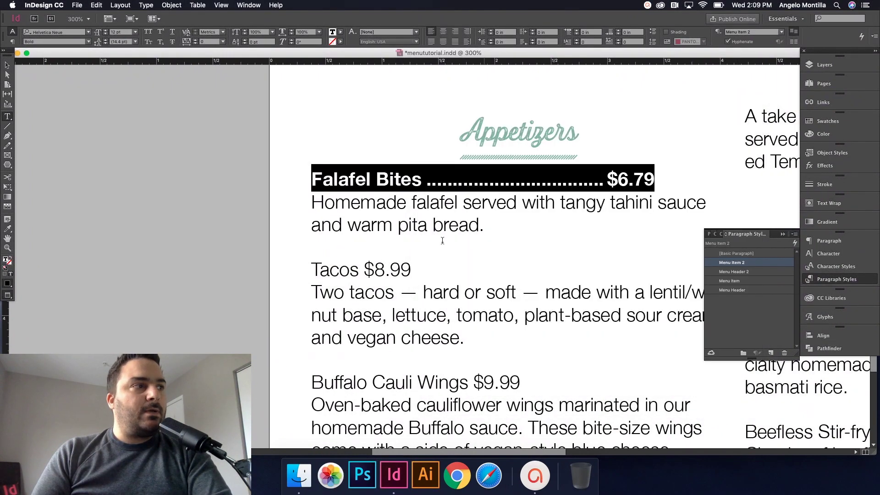
- Separate Tacos from $8.99 and apply the Menu Item 2 style to the line
{"action": "left_click", "coordinate": [416, 275]}
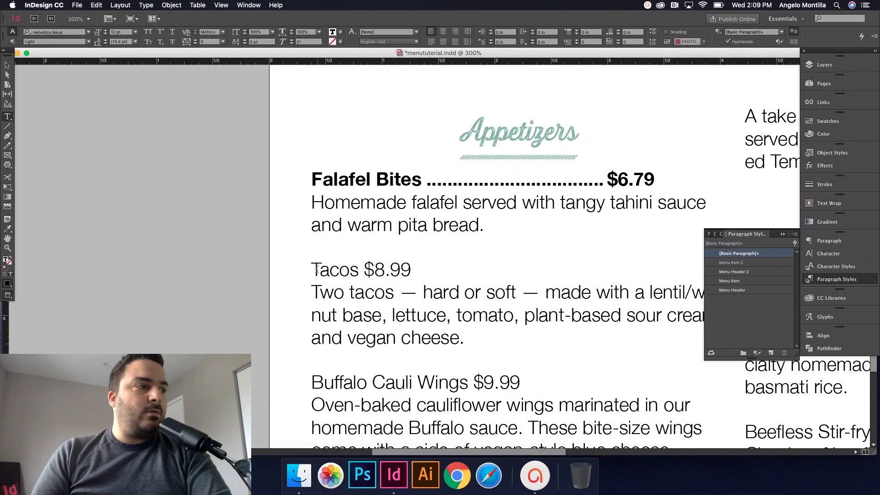
{"action": "left_click", "coordinate": [362, 271]}
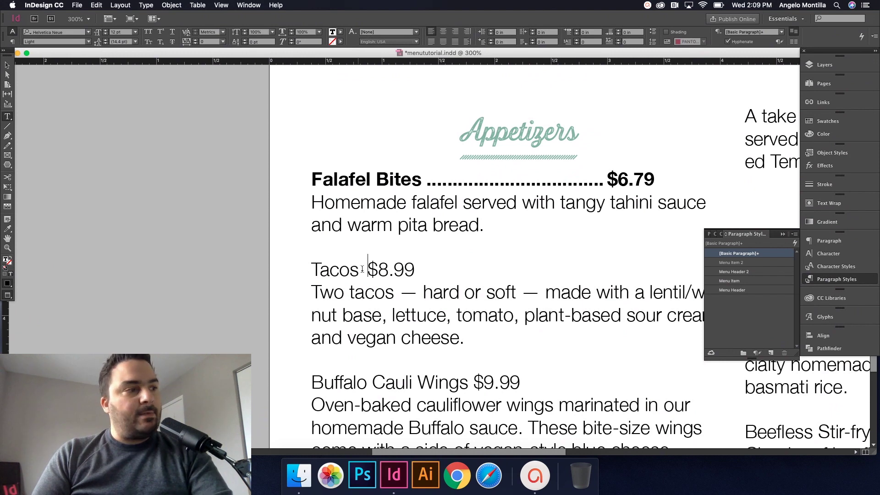
{"action": "left_click", "coordinate": [736, 266]}
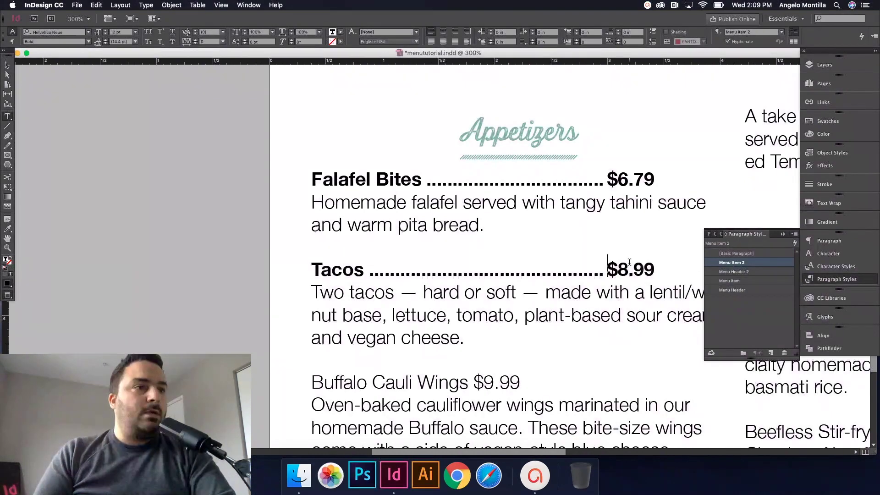
- Put a tab before $9.99 and apply Menu Item 2 to the Buffalo Cauli Wings line
{"action": "scroll", "coordinate": [483, 273], "scroll_direction": "down", "scroll_amount": 3}
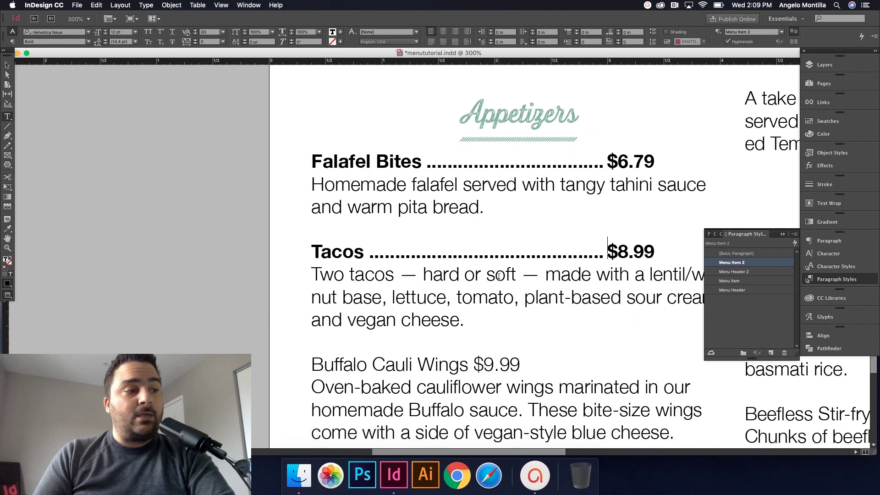
{"action": "left_click", "coordinate": [473, 324]}
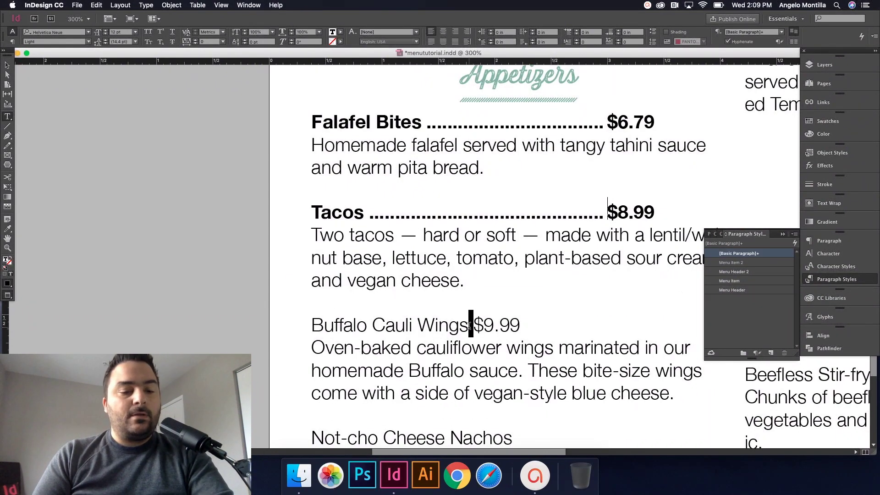
{"action": "key", "text": "Tab"}
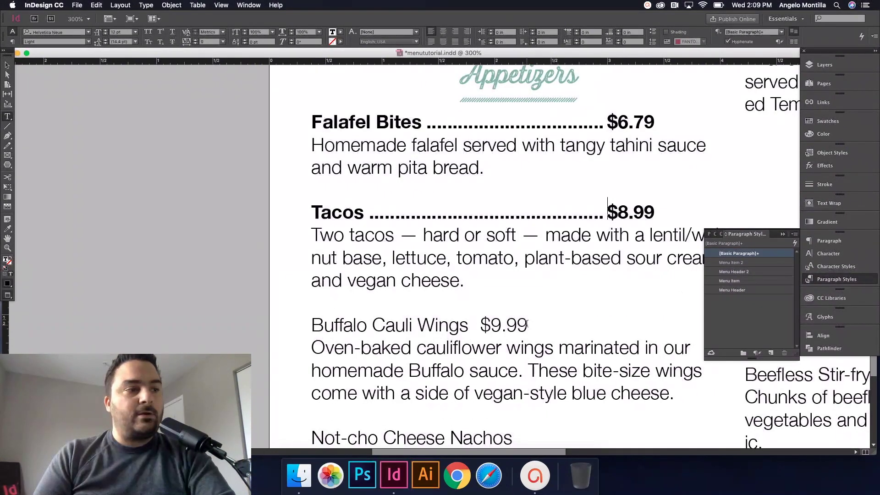
{"action": "left_click_drag", "start_coordinate": [480, 325], "coordinate": [469, 324]}
{"action": "key", "text": "BackSpace"}
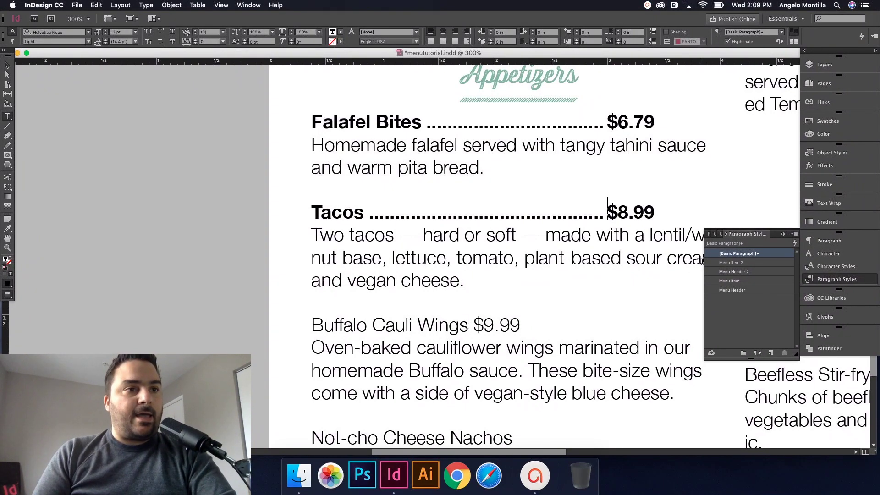
{"action": "left_click", "coordinate": [736, 262]}
{"action": "left_click_drag", "start_coordinate": [494, 324], "coordinate": [487, 326]}
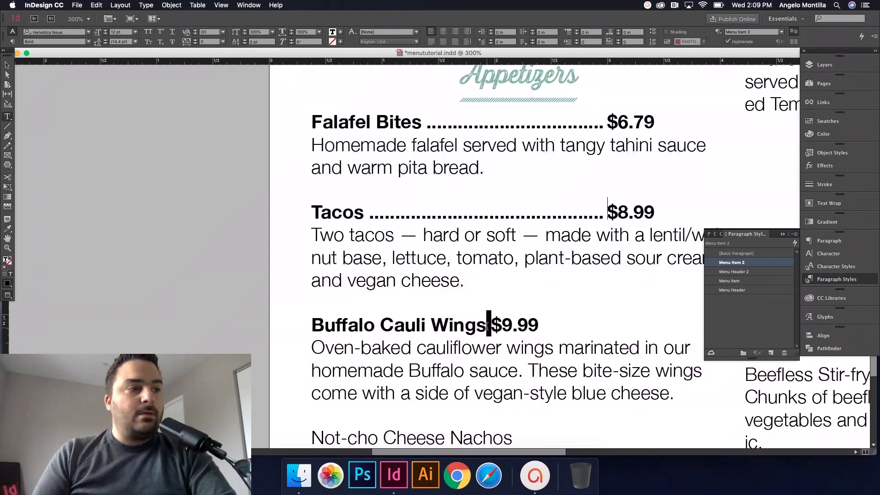
{"action": "key", "text": "Tab"}
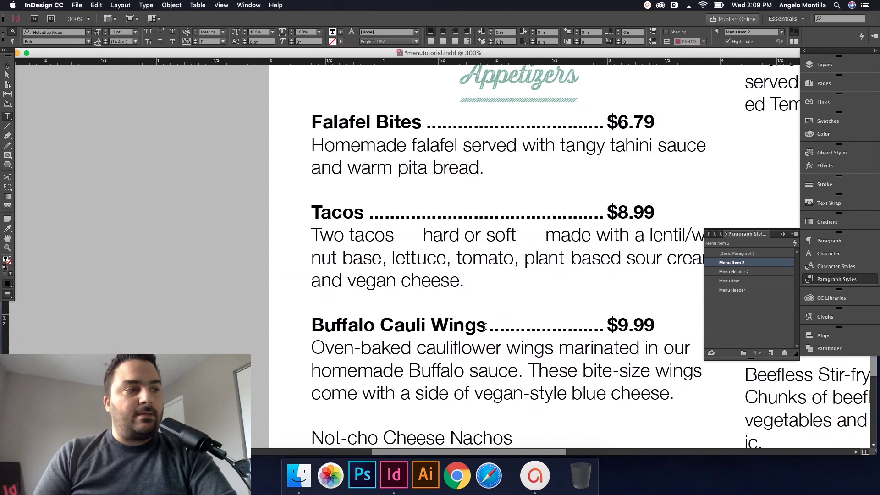
- Check the Not-cho Cheese Nachos line, then stop editing text and select the frame
{"action": "scroll", "coordinate": [455, 295], "scroll_direction": "down", "scroll_amount": 1}
{"action": "scroll", "coordinate": [456, 295], "scroll_direction": "down", "scroll_amount": 8}
{"action": "scroll", "coordinate": [456, 295], "scroll_direction": "up", "scroll_amount": 6}
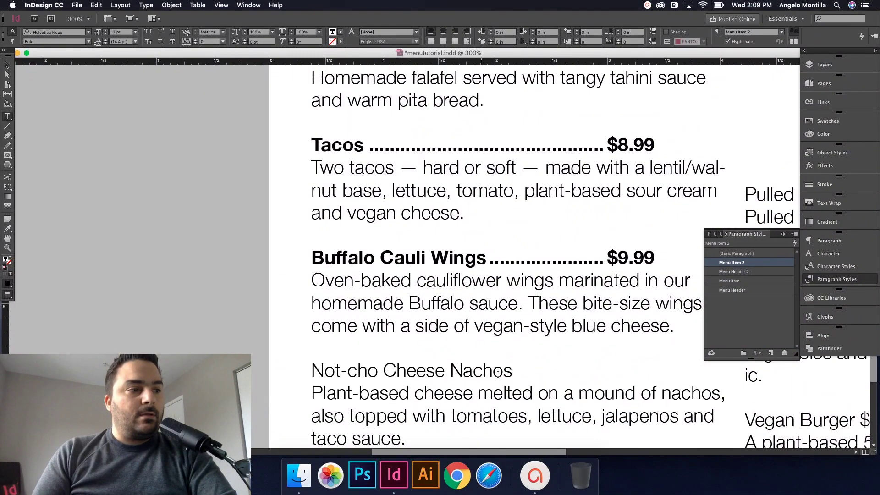
{"action": "left_click", "coordinate": [513, 369]}
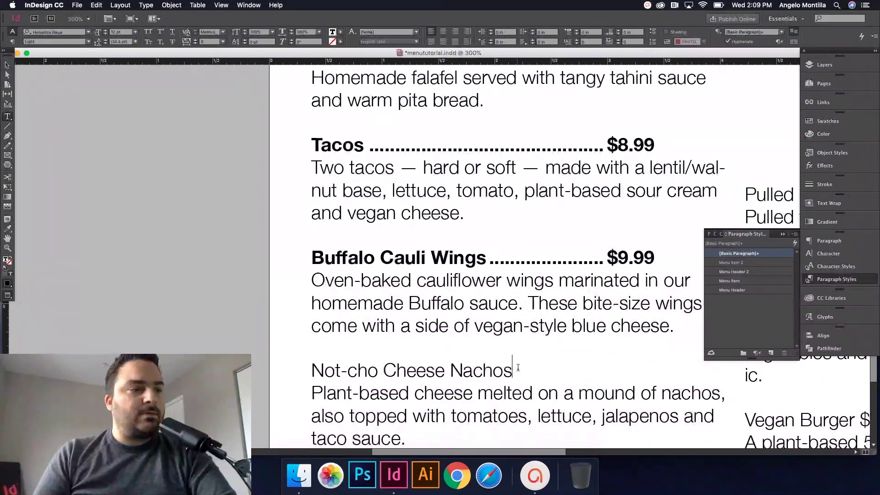
{"action": "scroll", "coordinate": [518, 367], "scroll_direction": "up", "scroll_amount": 6}
{"action": "scroll", "coordinate": [518, 368], "scroll_direction": "up", "scroll_amount": 1}
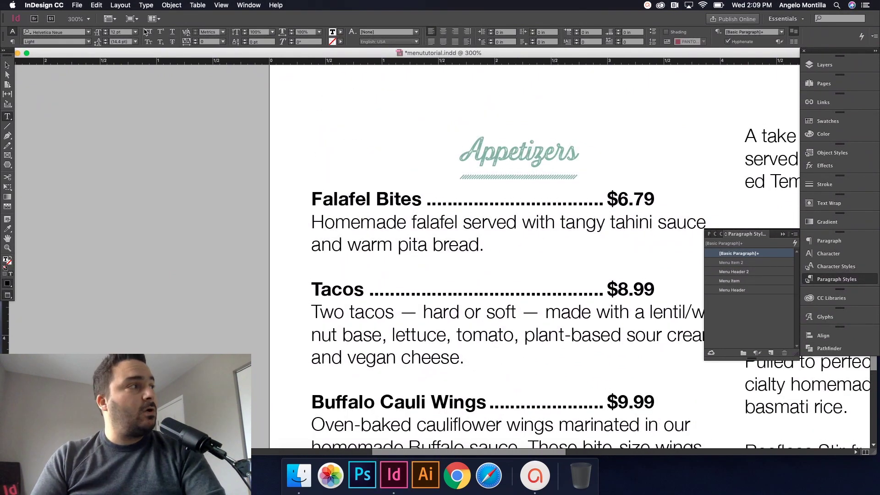
{"action": "left_click", "coordinate": [6, 65]}
- Insert a tab before $11.49 and apply Menu Item 2 to Pulled Pork-less
{"action": "left_click", "coordinate": [179, 125]}
{"action": "scroll", "coordinate": [208, 140], "scroll_direction": "down", "scroll_amount": 2}
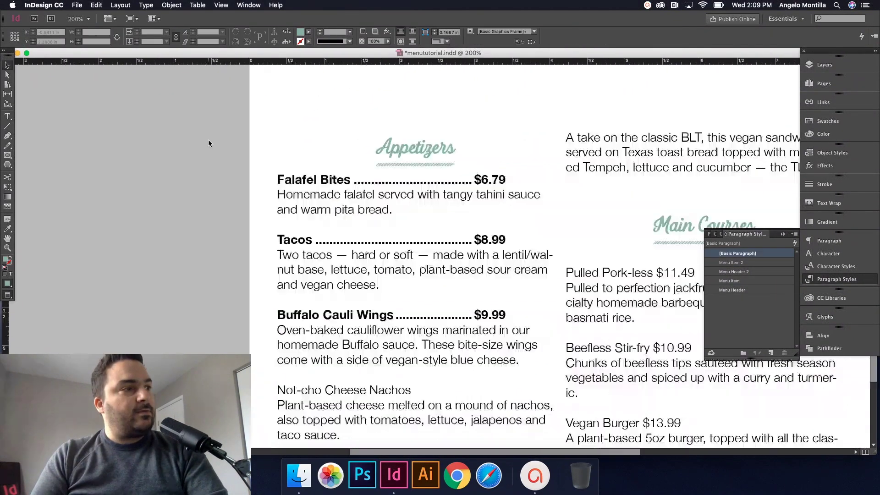
{"action": "double_click", "coordinate": [518, 240]}
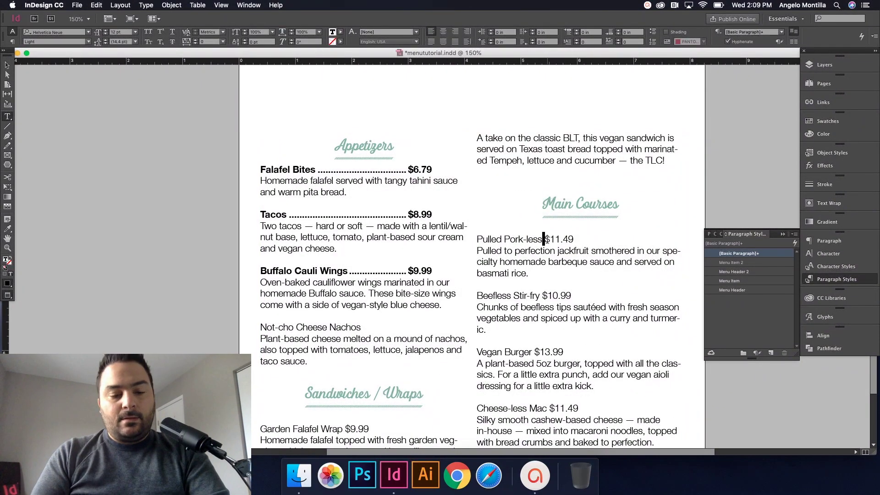
{"action": "key", "text": "Tab"}
{"action": "left_click", "coordinate": [739, 262]}
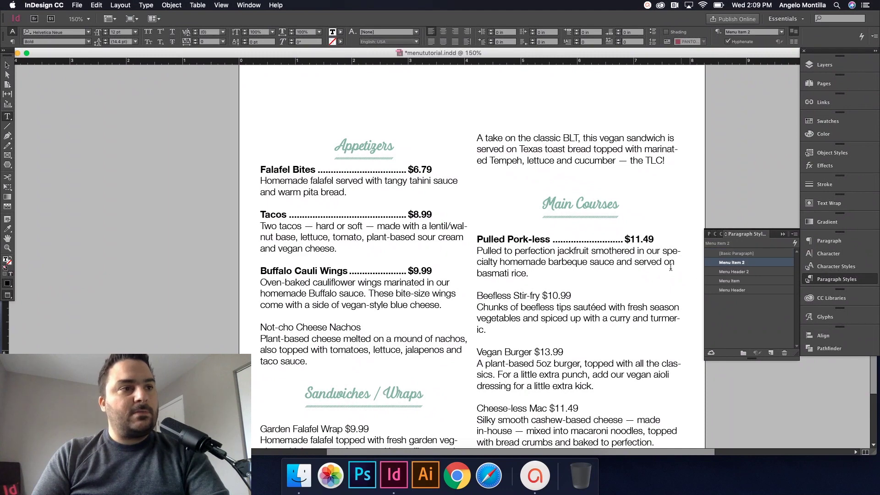
- Insert a tab before $10.99 and apply Menu Item 2 to Beefless Stir-fry
{"action": "left_click", "coordinate": [543, 295]}
{"action": "key", "text": "Tab"}
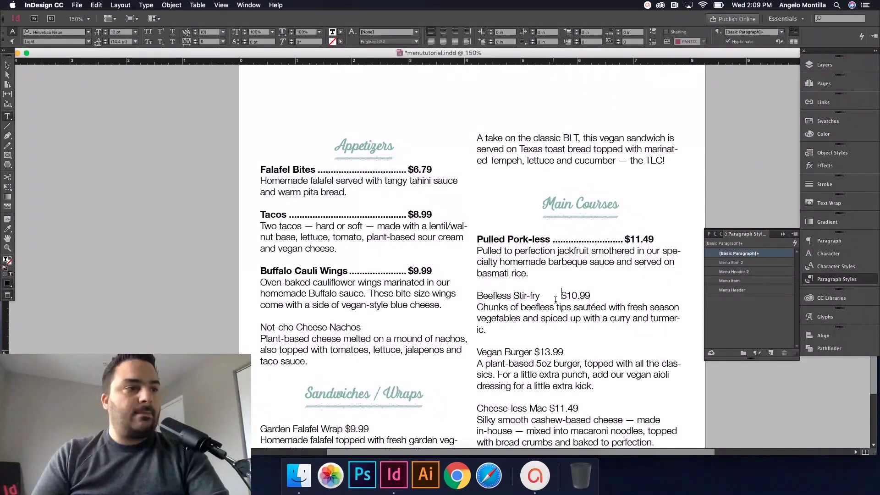
{"action": "left_click", "coordinate": [733, 263]}
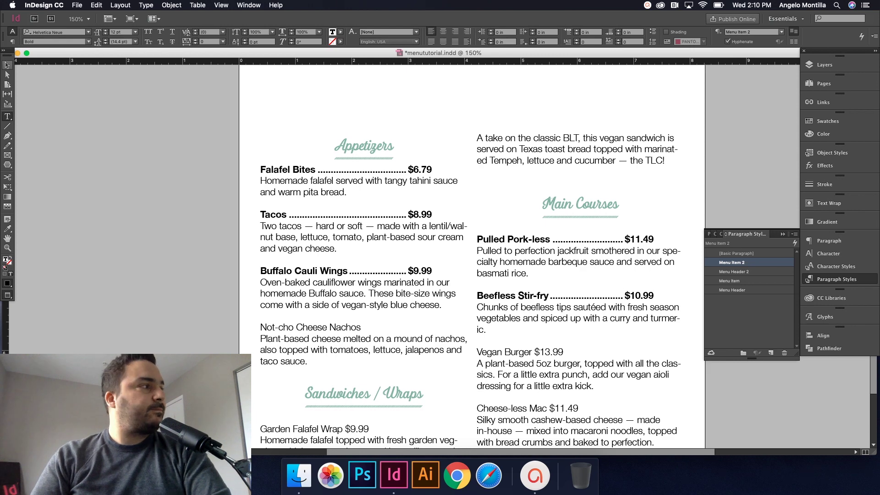
{"action": "left_click", "coordinate": [7, 65]}
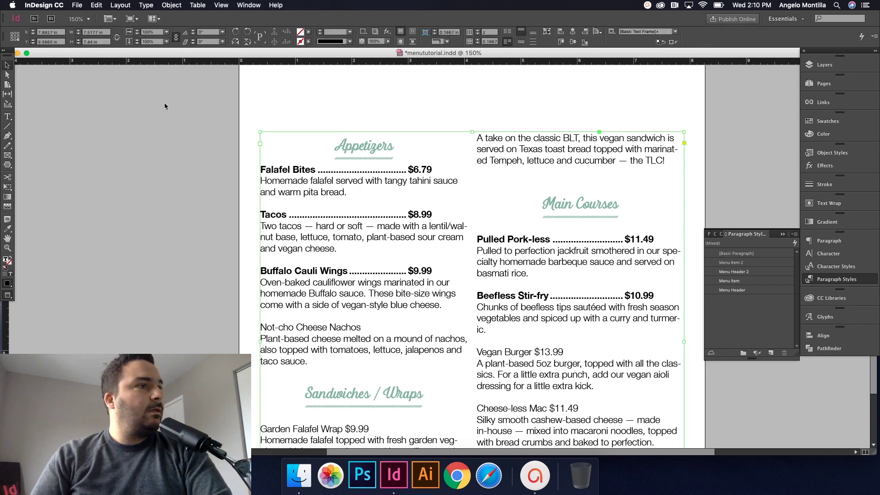
- Collapse the Paragraph Styles panel and review the Appetizers heading and Falafel Bites styling across the page
{"action": "left_click", "coordinate": [783, 234]}
{"action": "left_click", "coordinate": [719, 226]}
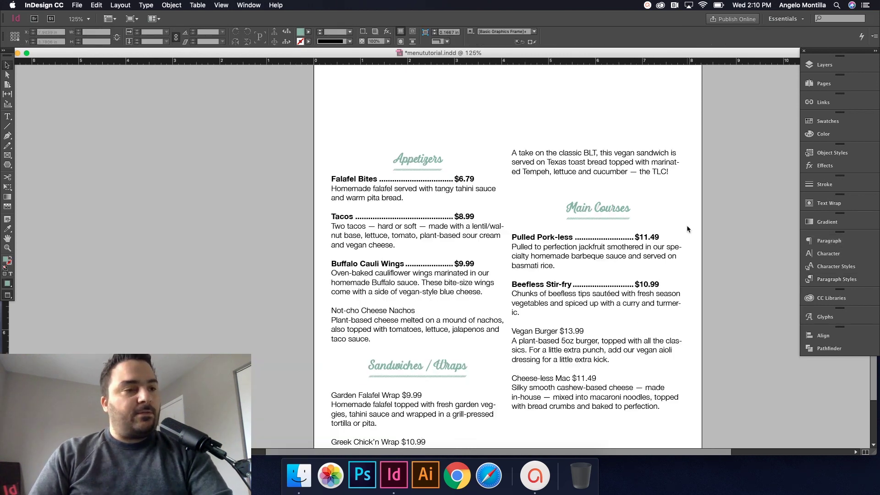
{"action": "scroll", "coordinate": [686, 224], "scroll_direction": "down", "scroll_amount": 1, "text": "alt"}
{"action": "double_click", "coordinate": [405, 161]}
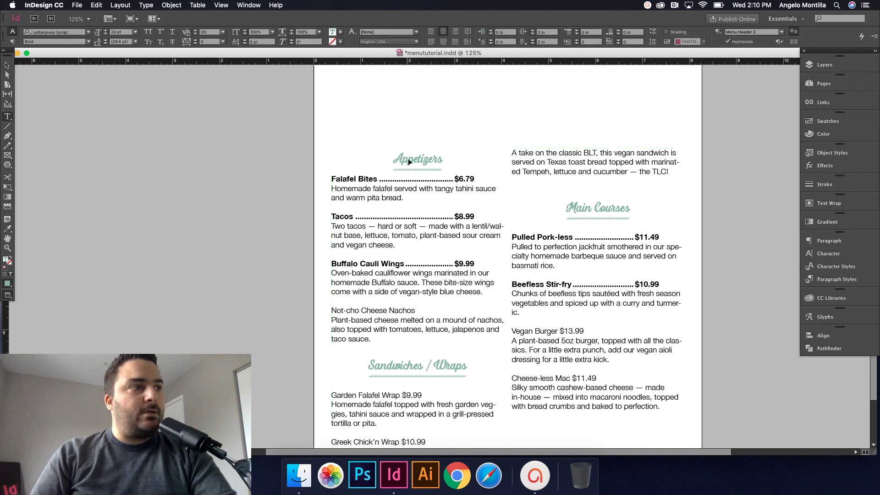
{"action": "double_click", "coordinate": [408, 158]}
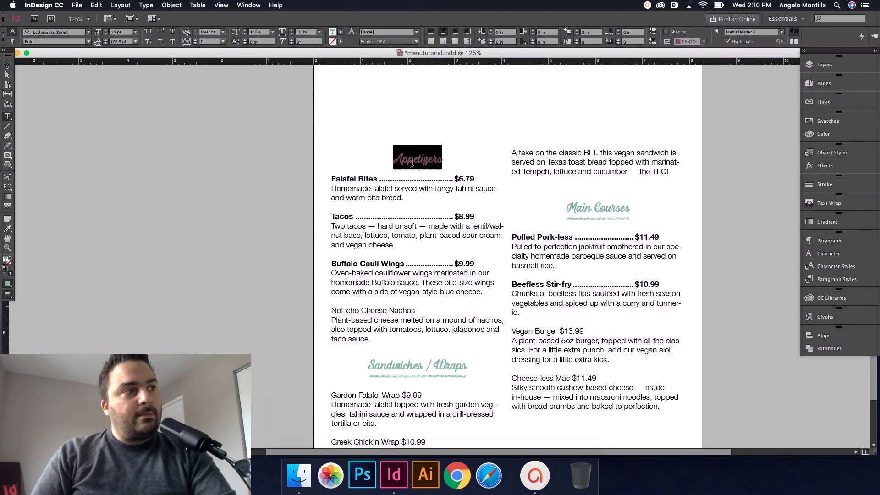
{"action": "left_click", "coordinate": [412, 164]}
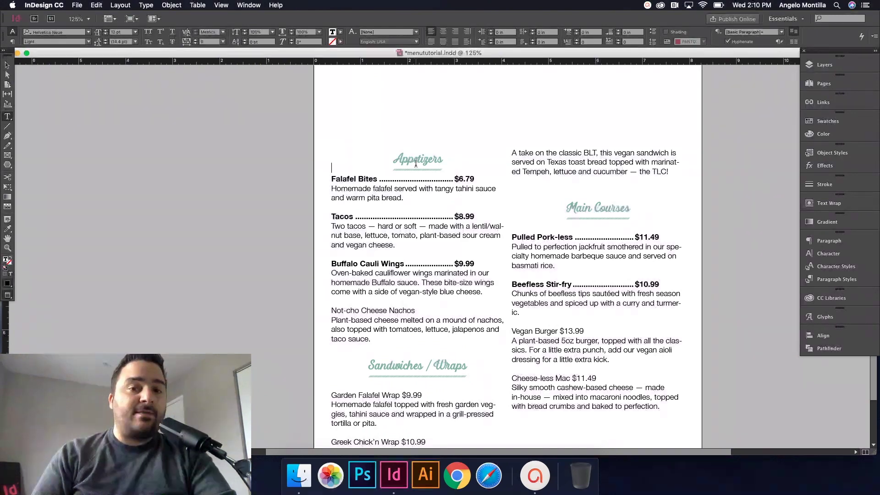
{"action": "left_click", "coordinate": [366, 179]}
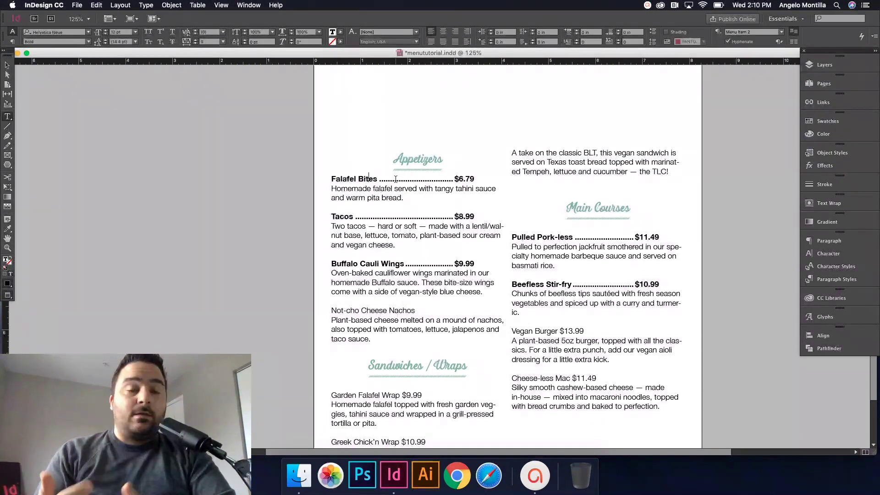
{"action": "scroll", "coordinate": [396, 179], "scroll_direction": "up", "scroll_amount": 6}
{"action": "scroll", "coordinate": [396, 179], "scroll_direction": "up", "scroll_amount": 7}
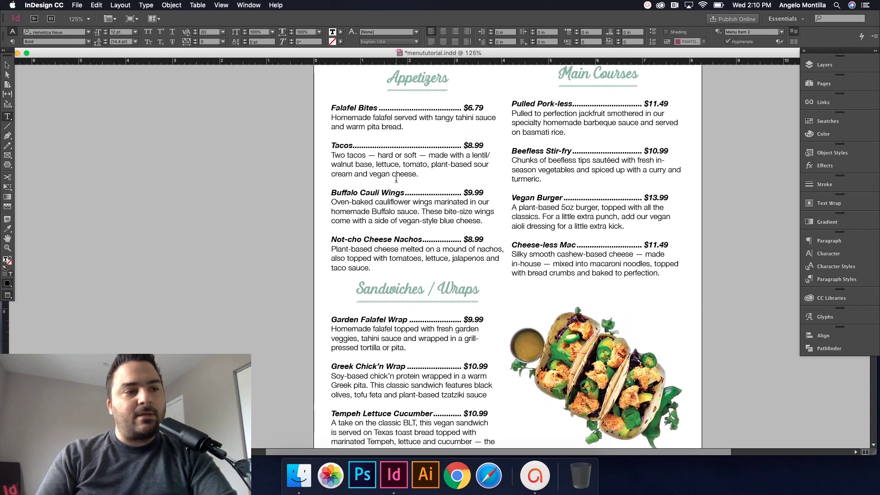
{"action": "scroll", "coordinate": [400, 181], "scroll_direction": "down", "scroll_amount": 11}
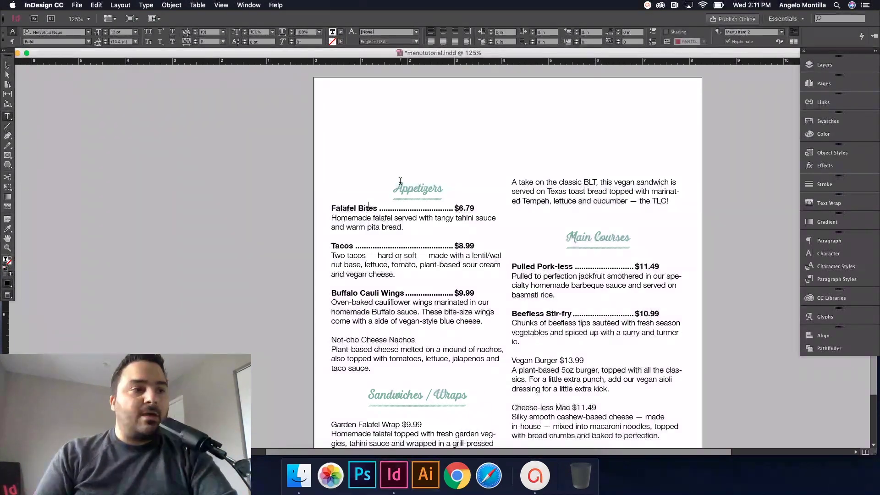
{"action": "scroll", "coordinate": [401, 181], "scroll_direction": "up", "scroll_amount": 3}
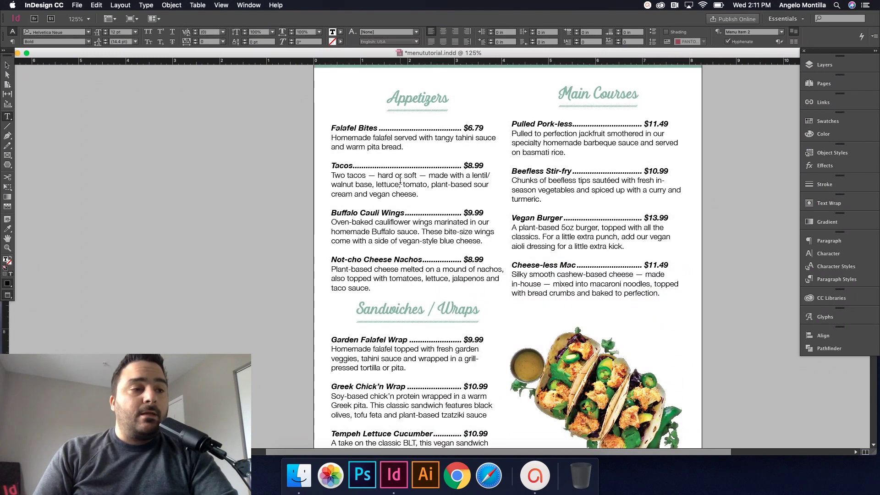
{"action": "scroll", "coordinate": [400, 181], "scroll_direction": "down", "scroll_amount": 15}
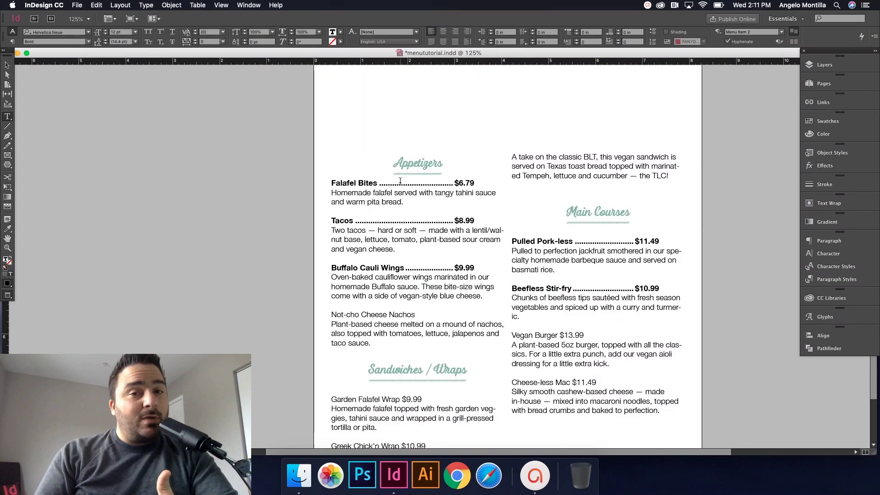